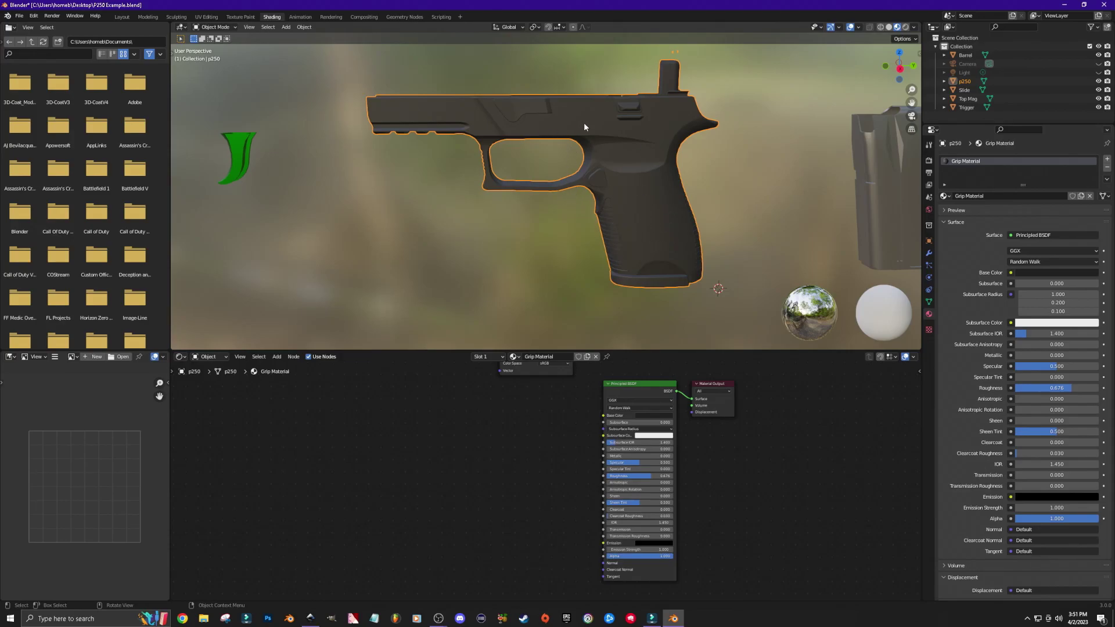
# Add a Noise Texture node to the Grip Material, placed beside the Principled BSDF
pyautogui.moveTo(745, 253)
pyautogui.mouseDown(button='middle')
pyautogui.moveTo(697, 253)
pyautogui.moveTo(806, 259)
pyautogui.moveTo(743, 258)
pyautogui.mouseUp(button='middle')
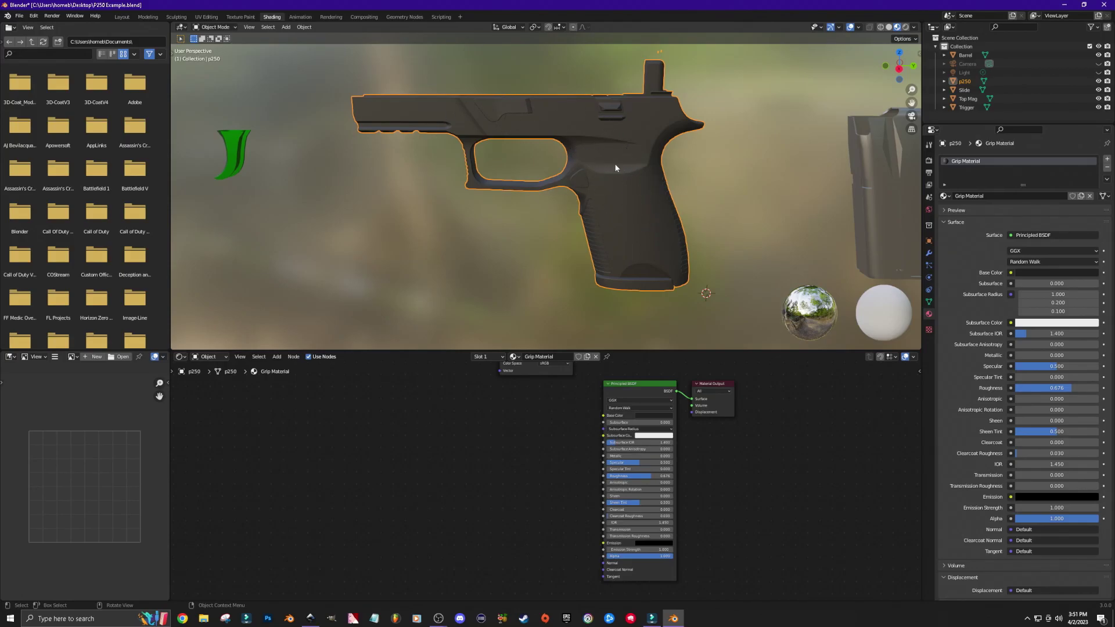
pyautogui.moveTo(729, 265); pyautogui.dragTo(731, 263, button='middle')
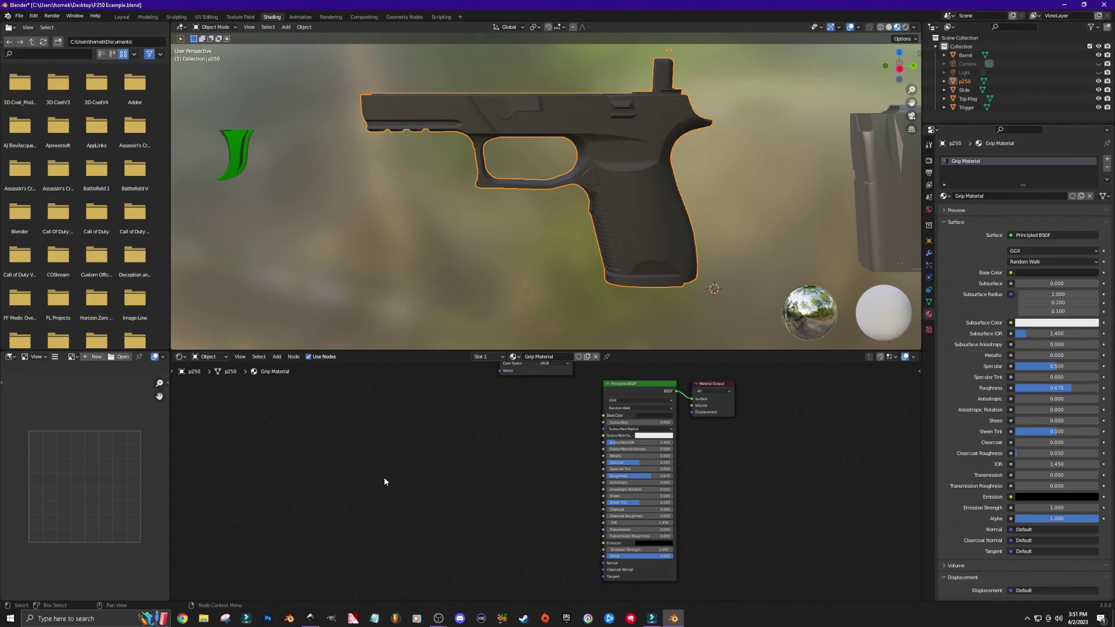
pyautogui.hotkey('shift', 'a')
pyautogui.moveTo(365, 516)
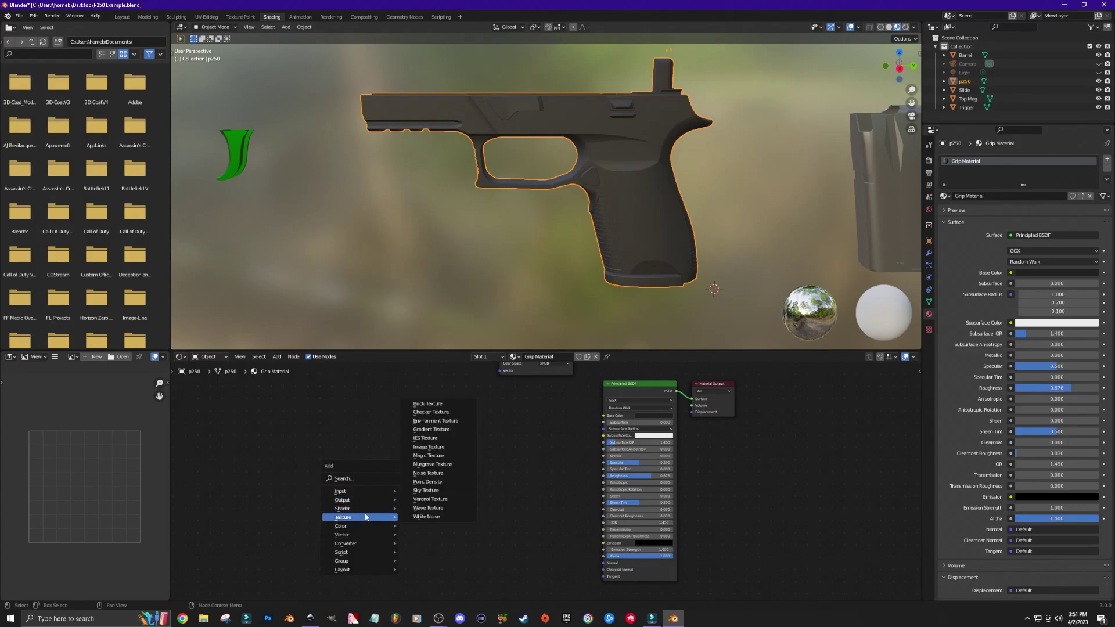
pyautogui.click(434, 473)
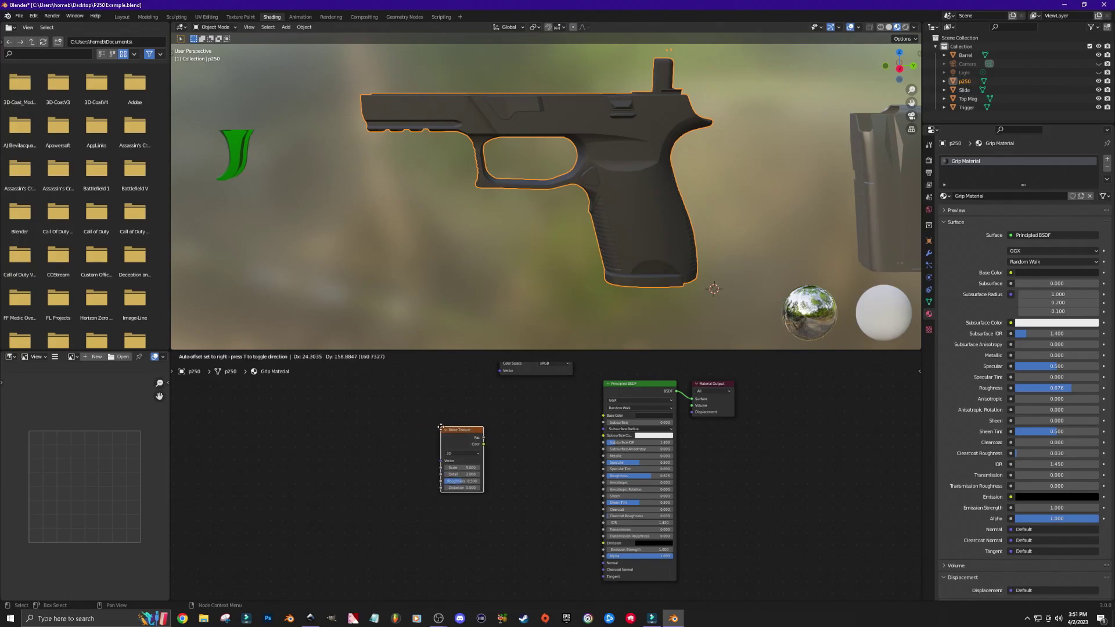
pyautogui.click(438, 426)
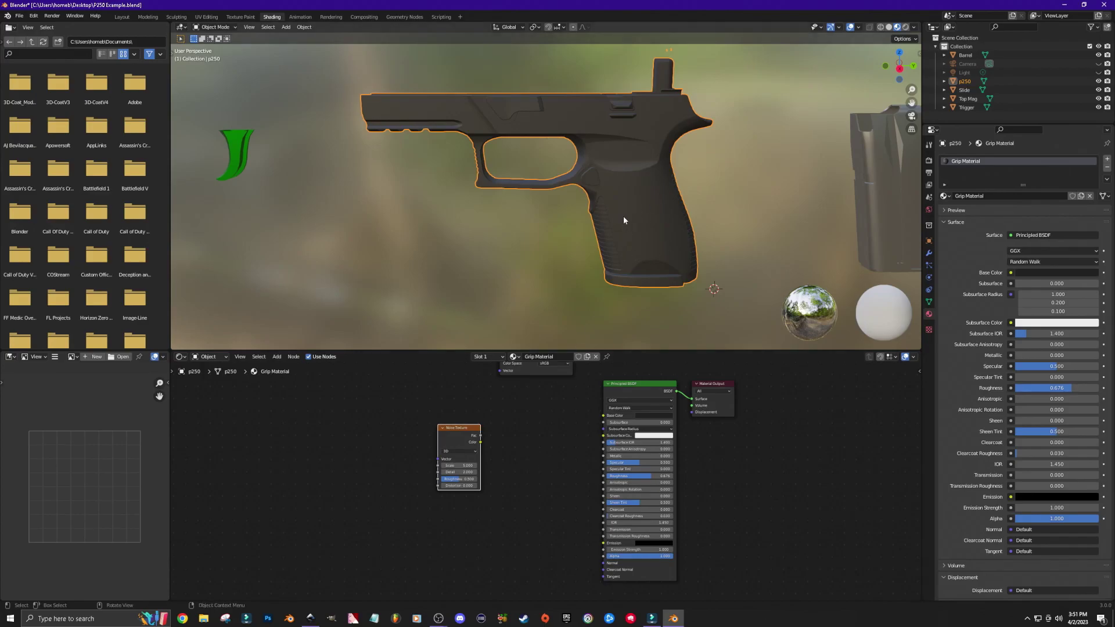
# Add a Bump node and connect the noise Color to its Height and its Normal output to the Principled BSDF's Normal
pyautogui.hotkey('shift', 'a')
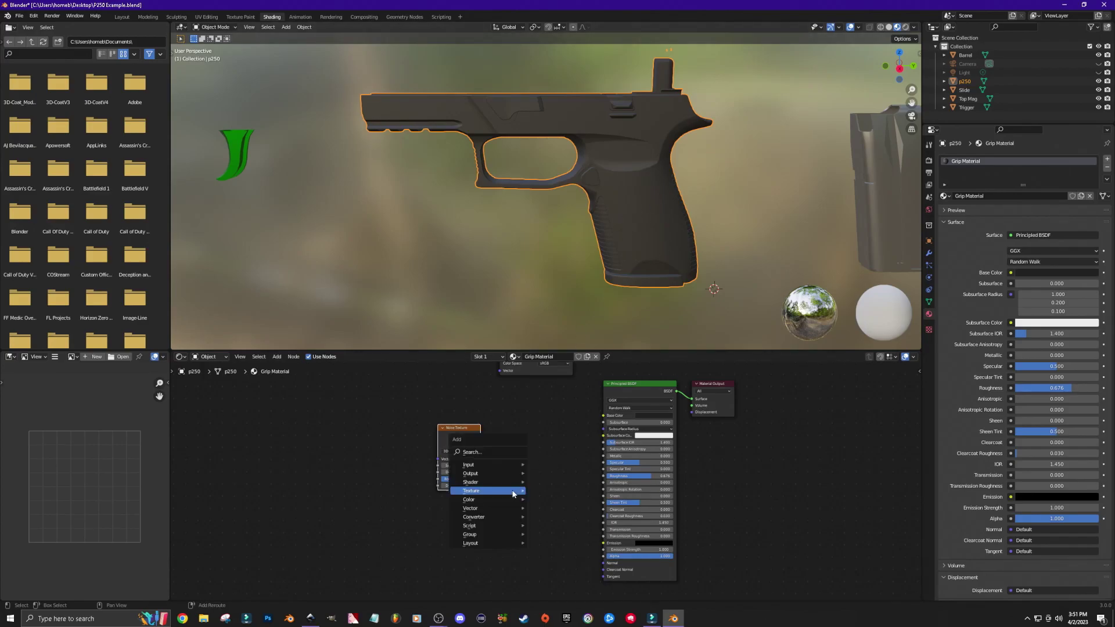
pyautogui.moveTo(497, 508)
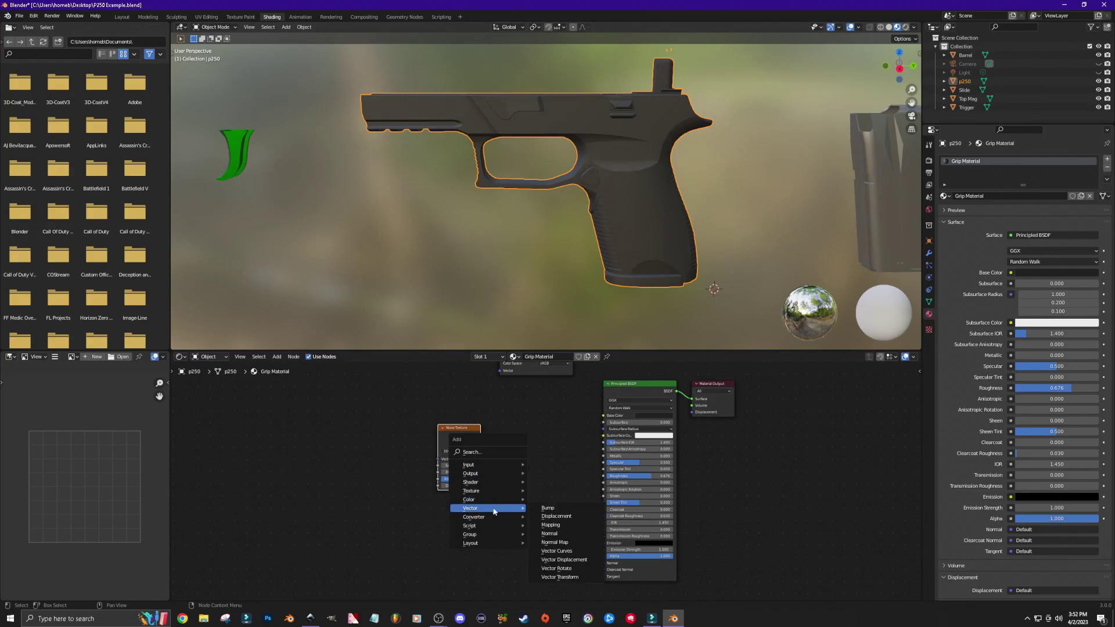
pyautogui.click(549, 509)
pyautogui.click(521, 455)
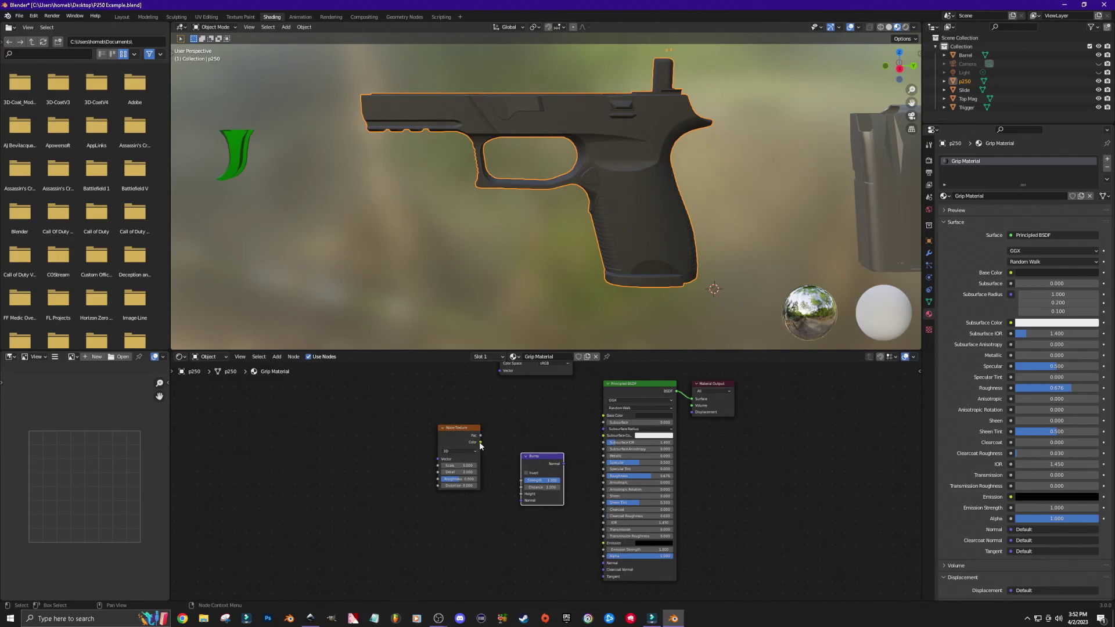
pyautogui.moveTo(480, 442); pyautogui.dragTo(482, 445)
pyautogui.moveTo(507, 489); pyautogui.dragTo(518, 494)
pyautogui.moveTo(564, 464); pyautogui.dragTo(602, 564)
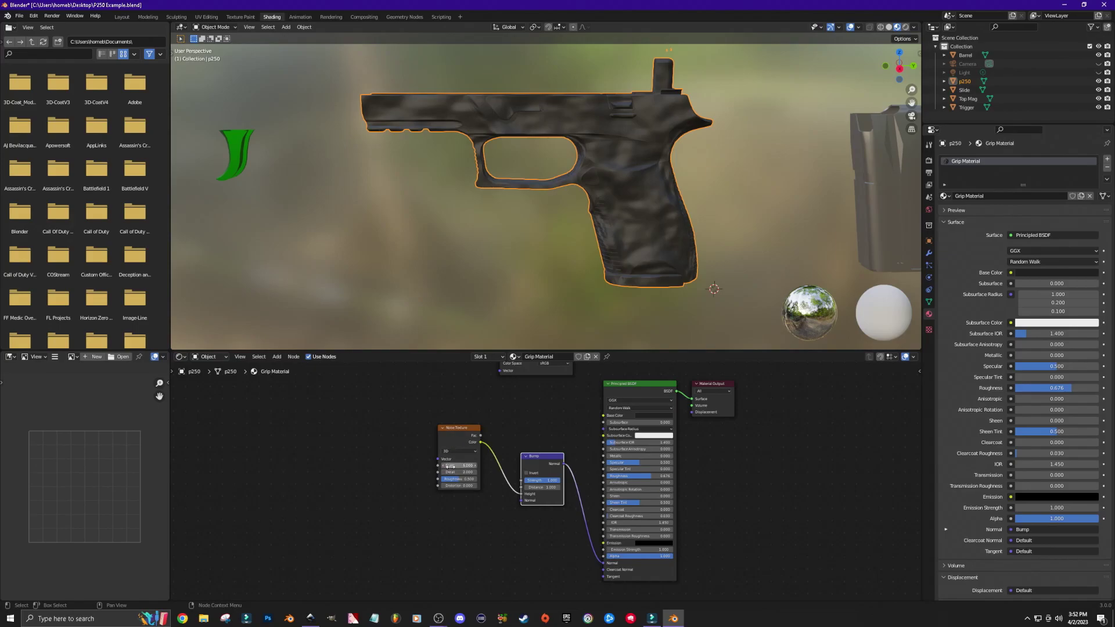
# Raise the noise texture's scale and adjust its detail and distortion to give the grip a fine grain
pyautogui.moveTo(458, 465); pyautogui.dragTo(538, 465)
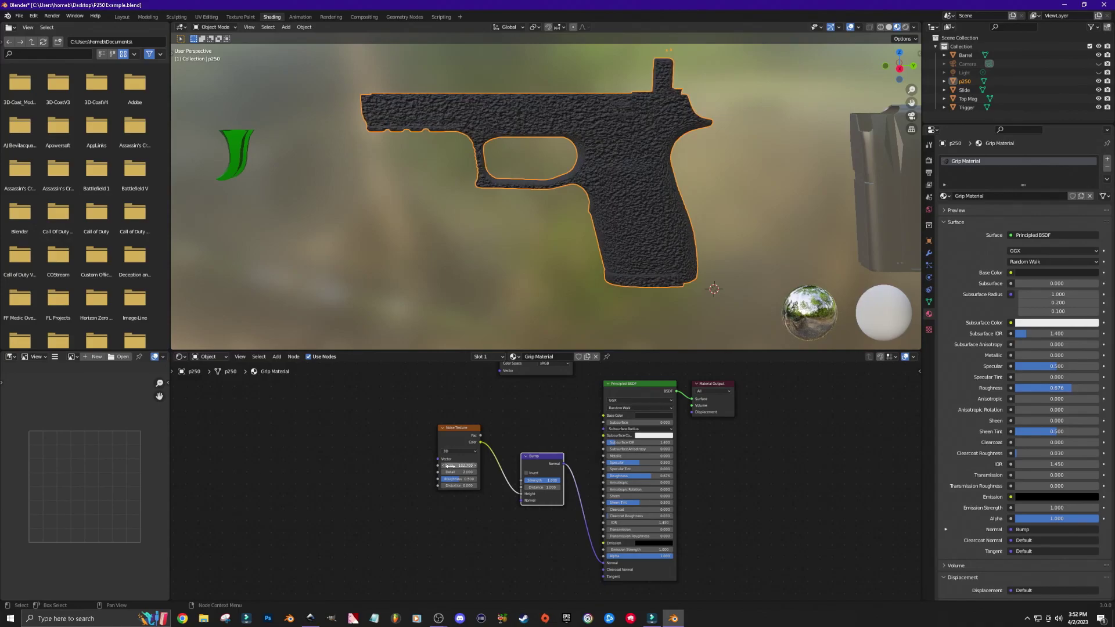
pyautogui.moveTo(459, 472); pyautogui.dragTo(470, 471)
pyautogui.moveTo(453, 486); pyautogui.dragTo(482, 486)
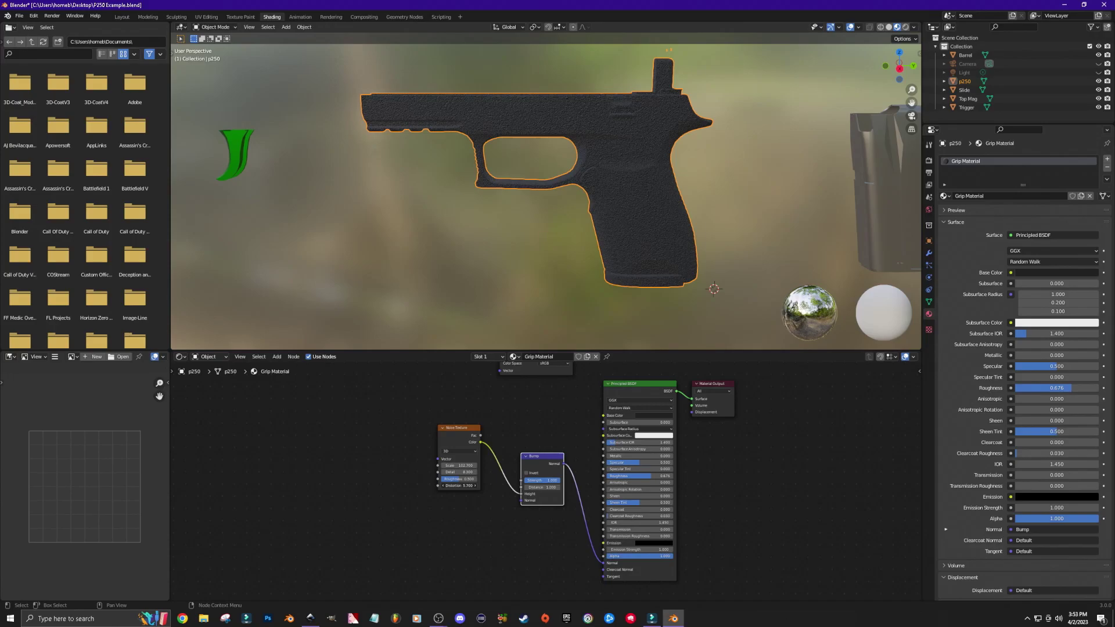
pyautogui.moveTo(459, 486); pyautogui.dragTo(447, 486)
# Lower the Bump node's strength to about 0.35 and inspect the grip's texture from several angles
pyautogui.moveTo(540, 302); pyautogui.dragTo(567, 299, button='middle')
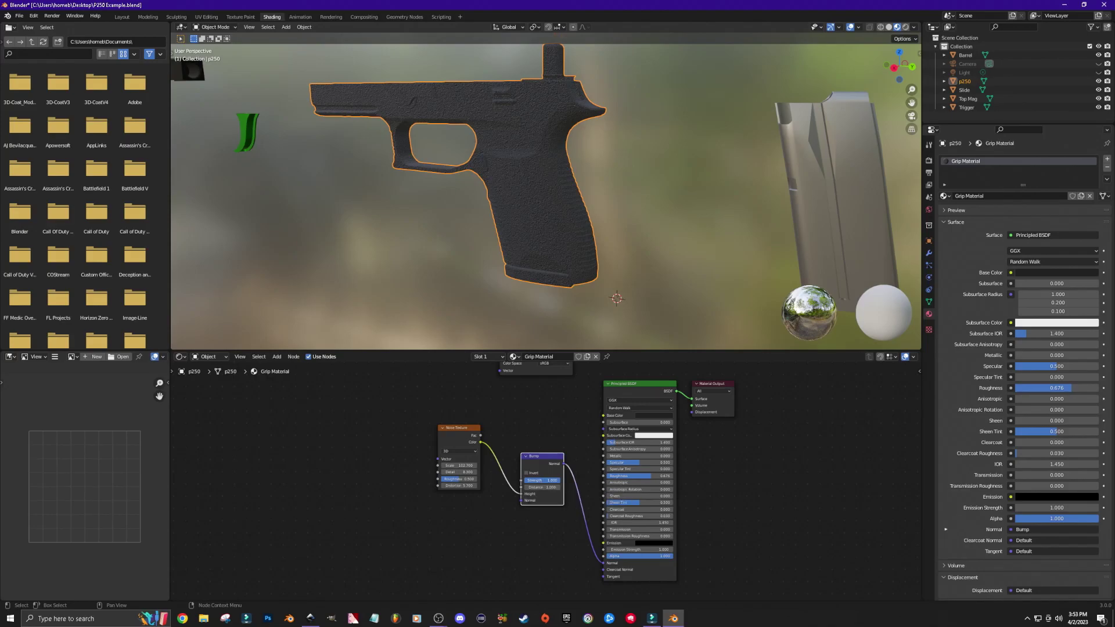
pyautogui.moveTo(556, 480); pyautogui.dragTo(534, 480)
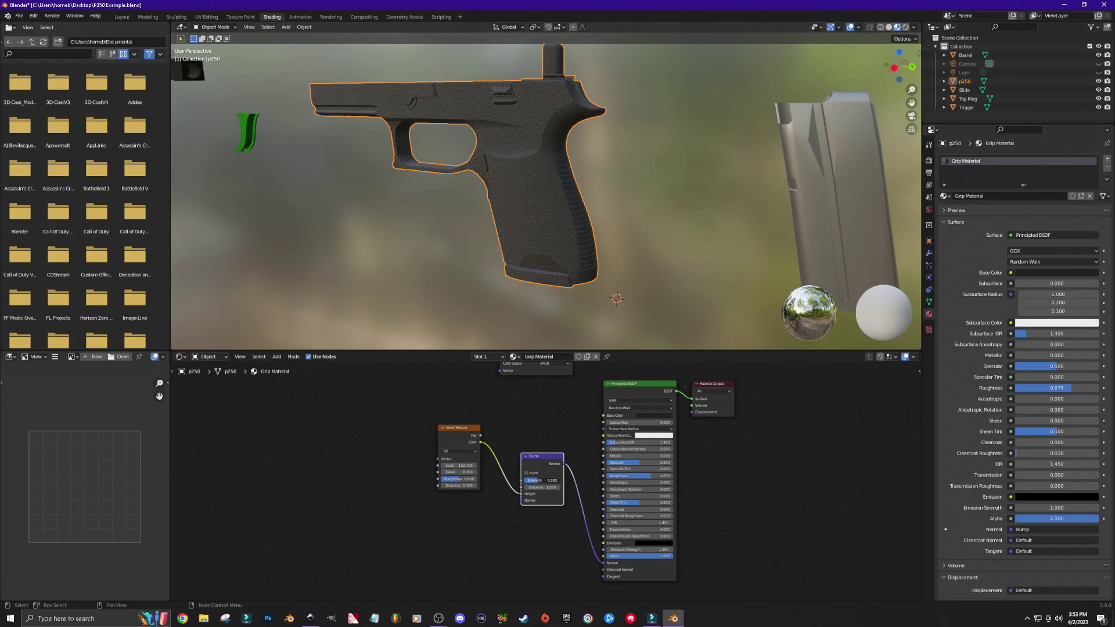
pyautogui.click(408, 284)
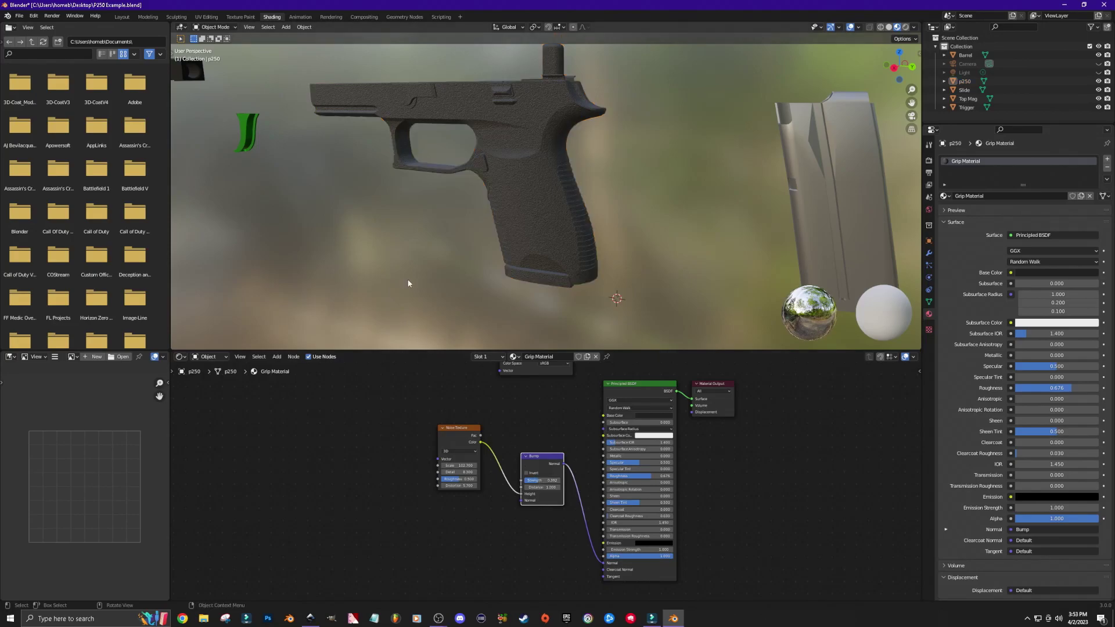
pyautogui.moveTo(432, 295); pyautogui.dragTo(458, 300, button='middle')
pyautogui.moveTo(698, 234); pyautogui.dragTo(618, 213, button='middle')
pyautogui.keyDown('shift'); pyautogui.moveTo(698, 214); pyautogui.dragTo(722, 211, button='middle'); pyautogui.keyUp('shift')
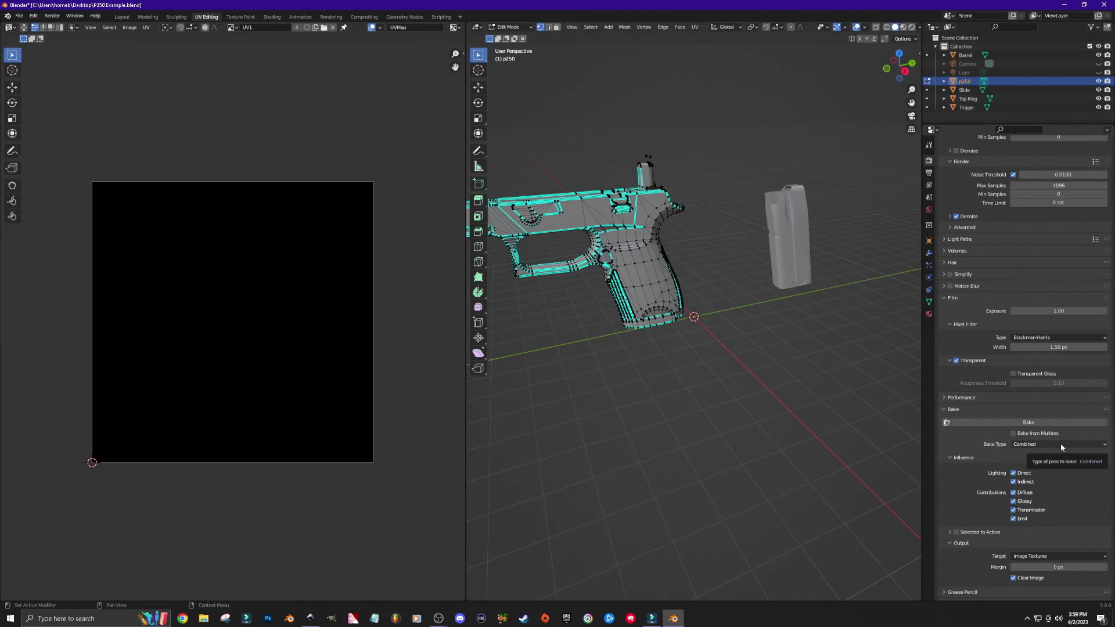
# Set the bake type to Normal and bake the p250's normal map
pyautogui.click(1104, 446)
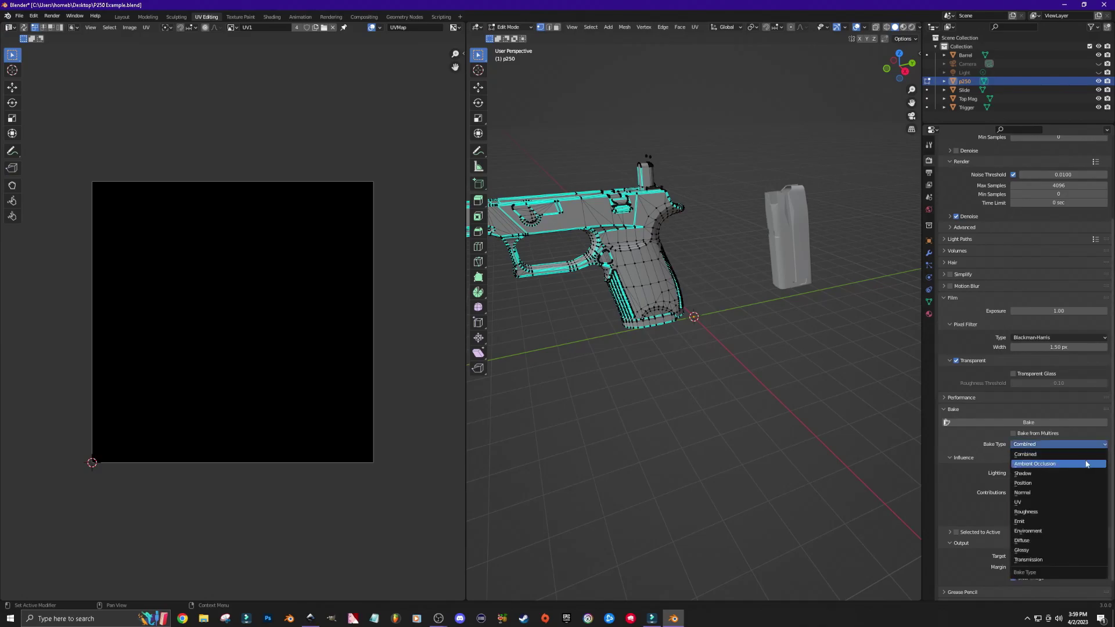
pyautogui.click(1035, 493)
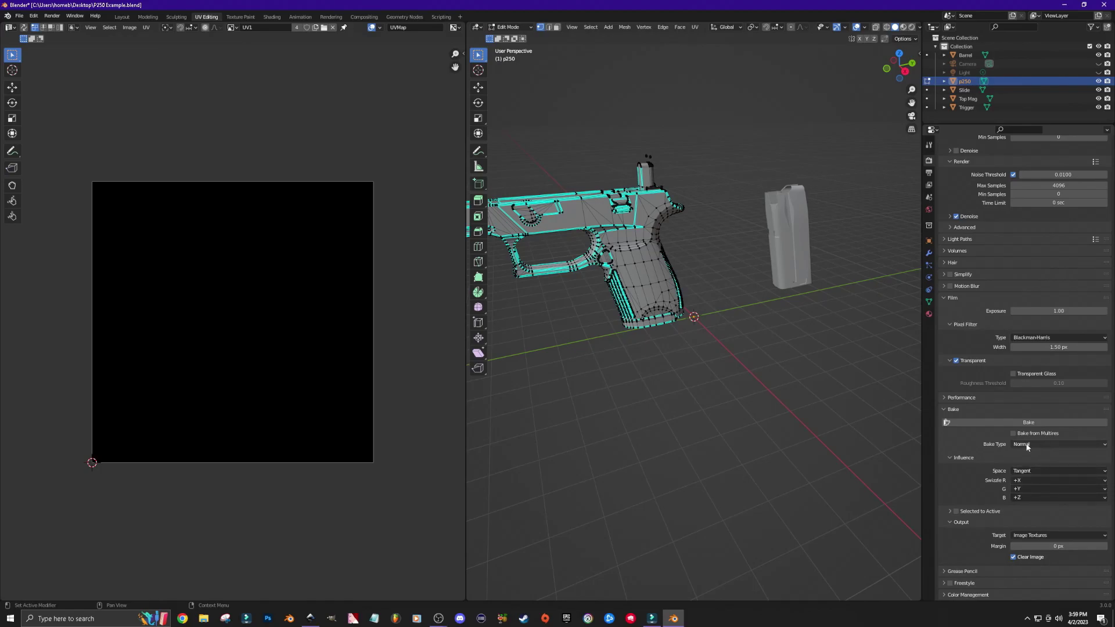
pyautogui.click(1041, 423)
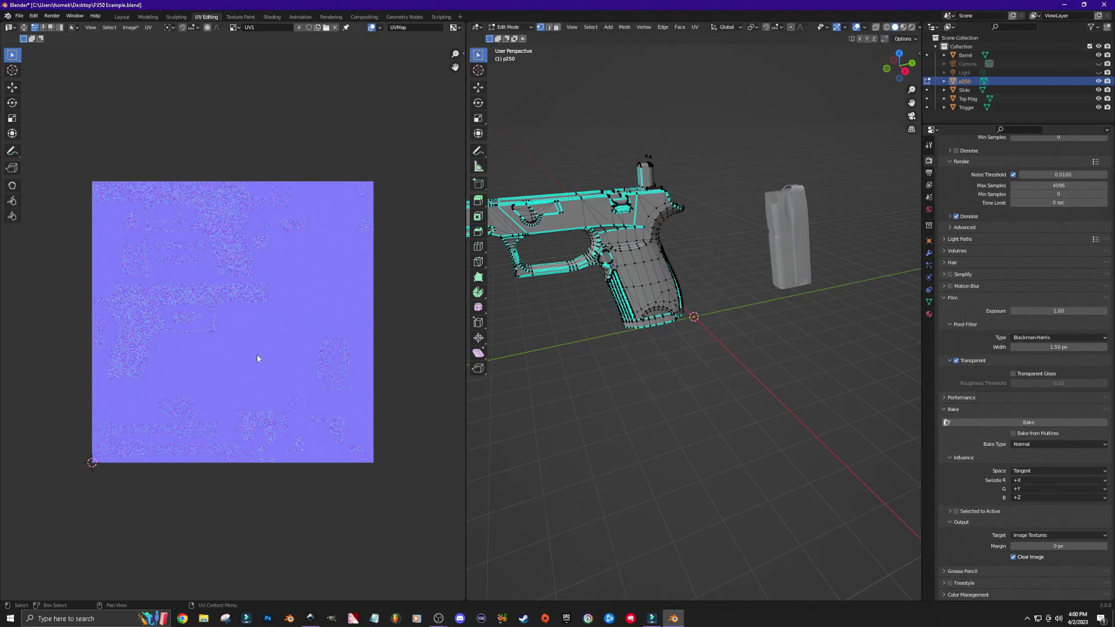
# Save the baked normal map to the Desktop as normalUV1.png
pyautogui.hotkey('shift', 'alt', 's')
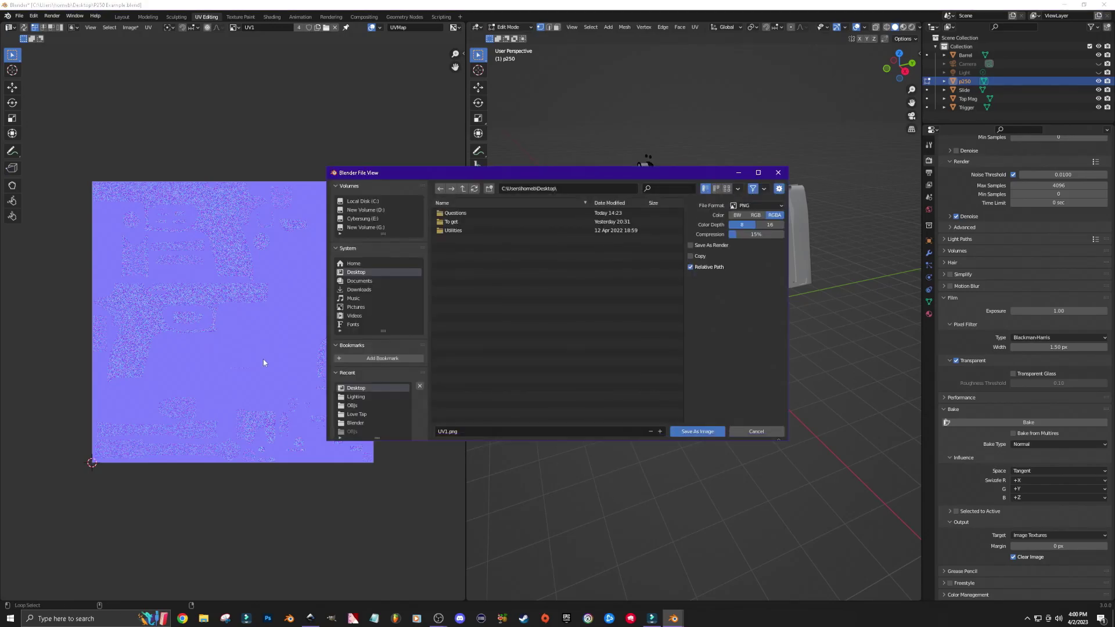
pyautogui.click(439, 431)
pyautogui.click(439, 432)
pyautogui.write('normal')
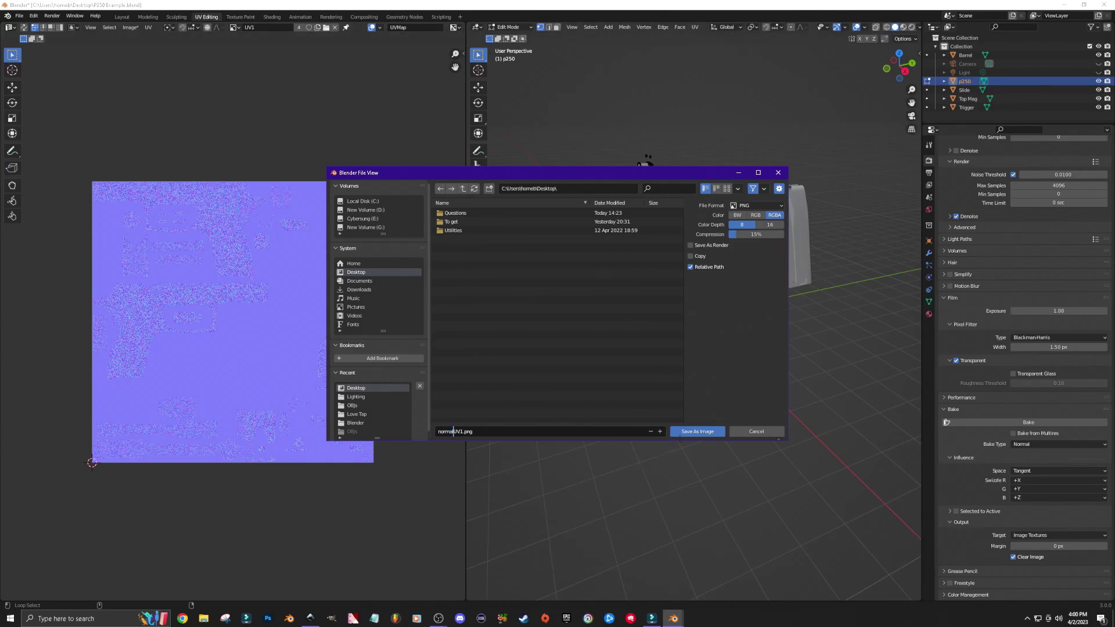
pyautogui.click(699, 431)
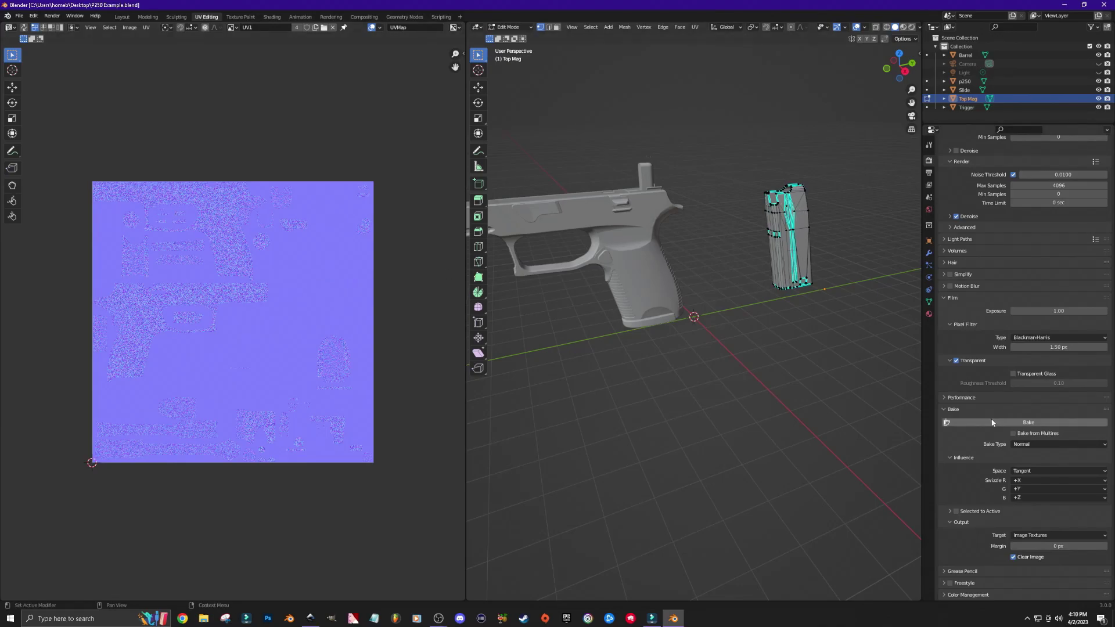
# Change the source of the UV1 image texture in the Mag Metal material from Single Image to Generated
pyautogui.click(953, 424)
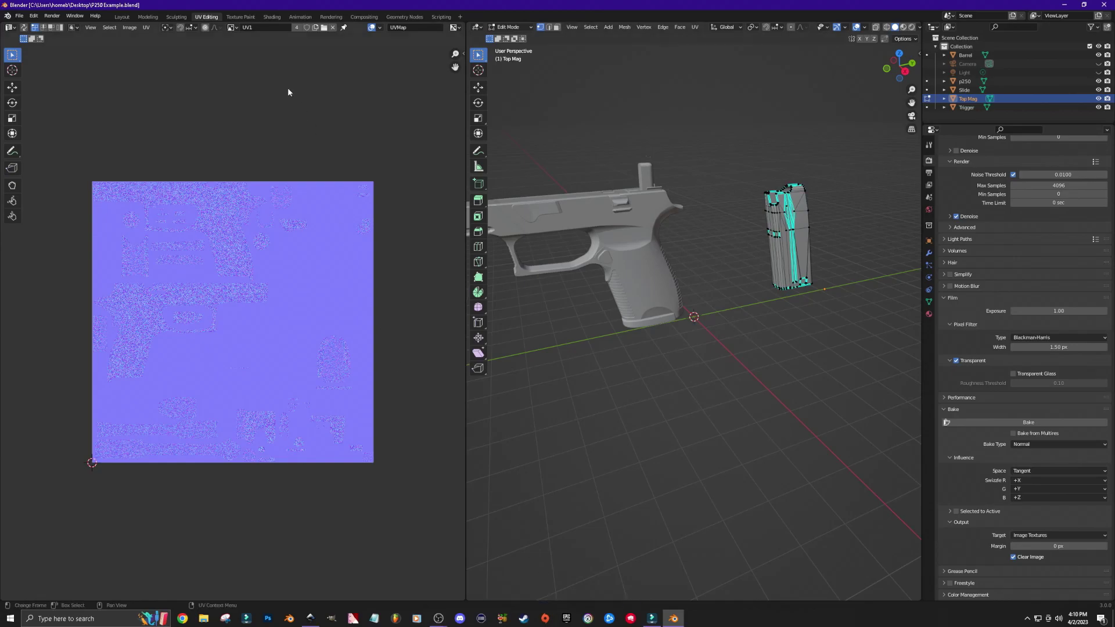
pyautogui.click(272, 17)
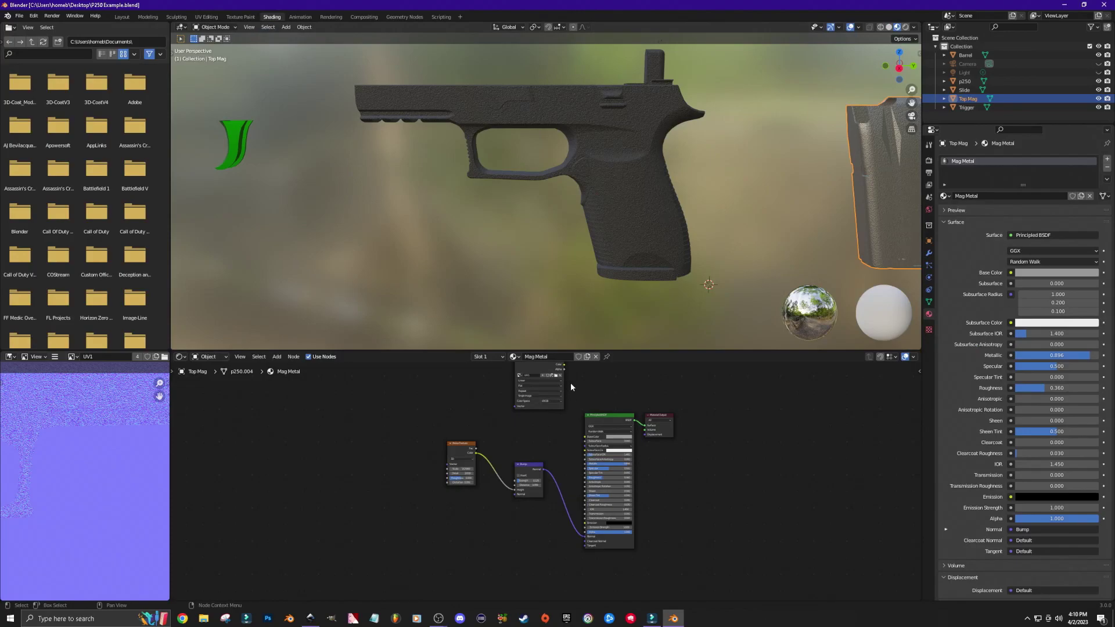
pyautogui.scroll(5, 570, 382)
pyautogui.scroll(2, 558, 386)
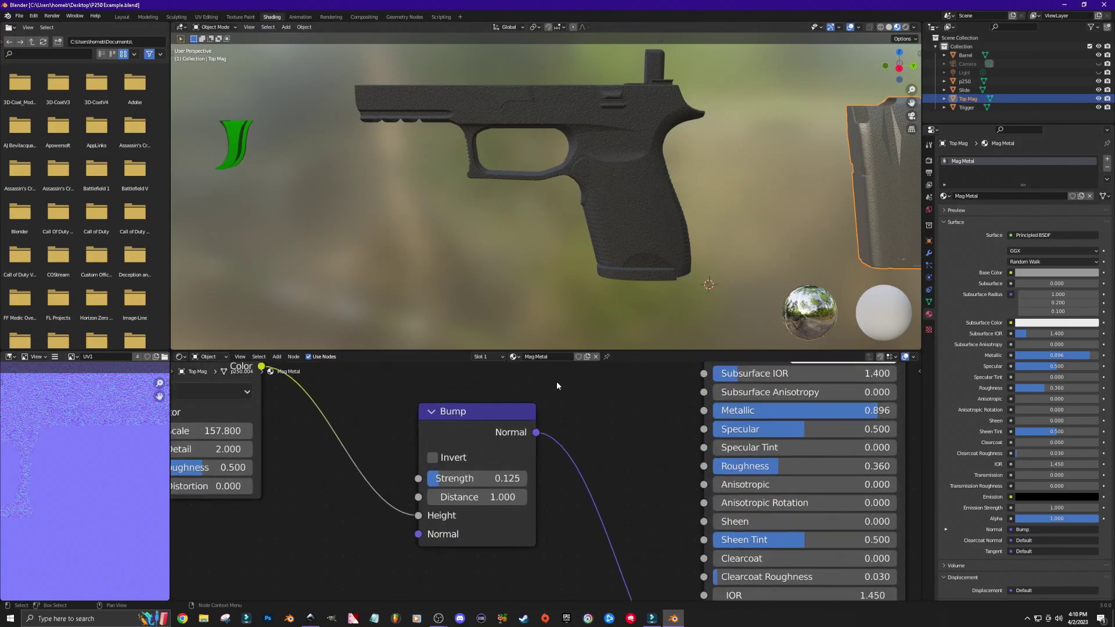
pyautogui.keyDown('shift'); pyautogui.scroll(10, 556, 381); pyautogui.keyUp('shift')
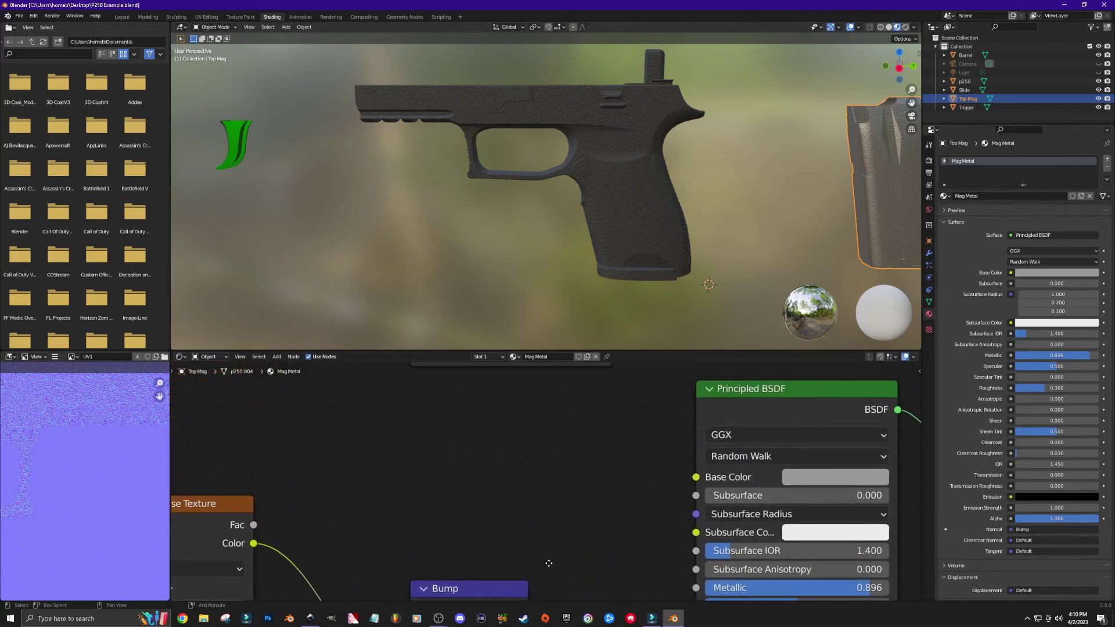
pyautogui.moveTo(685, 456); pyautogui.dragTo(683, 481, button='middle')
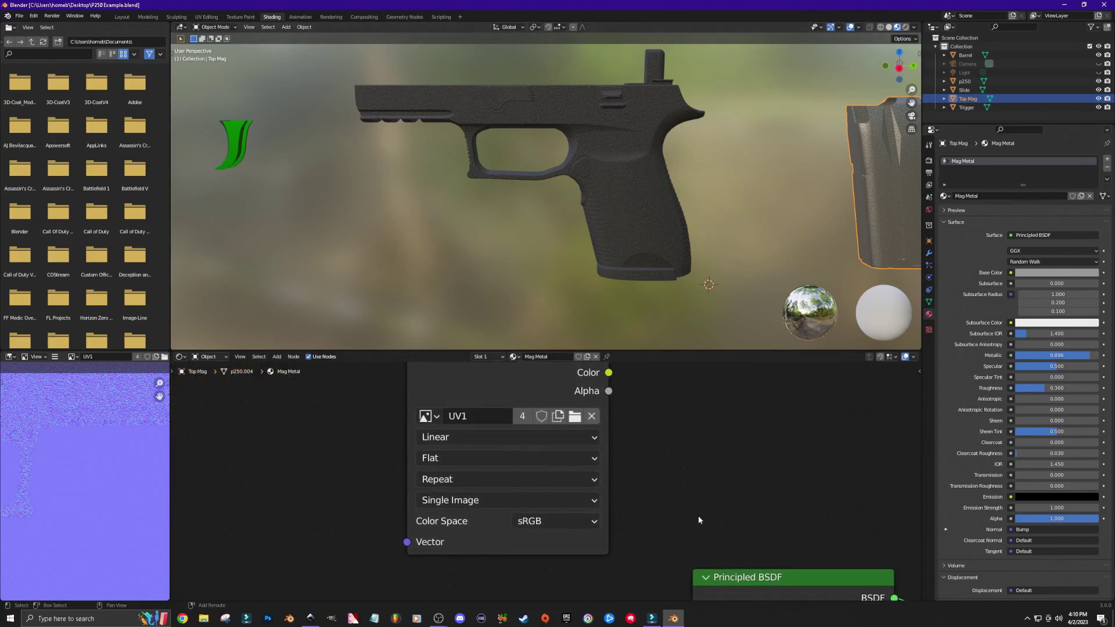
pyautogui.click(592, 503)
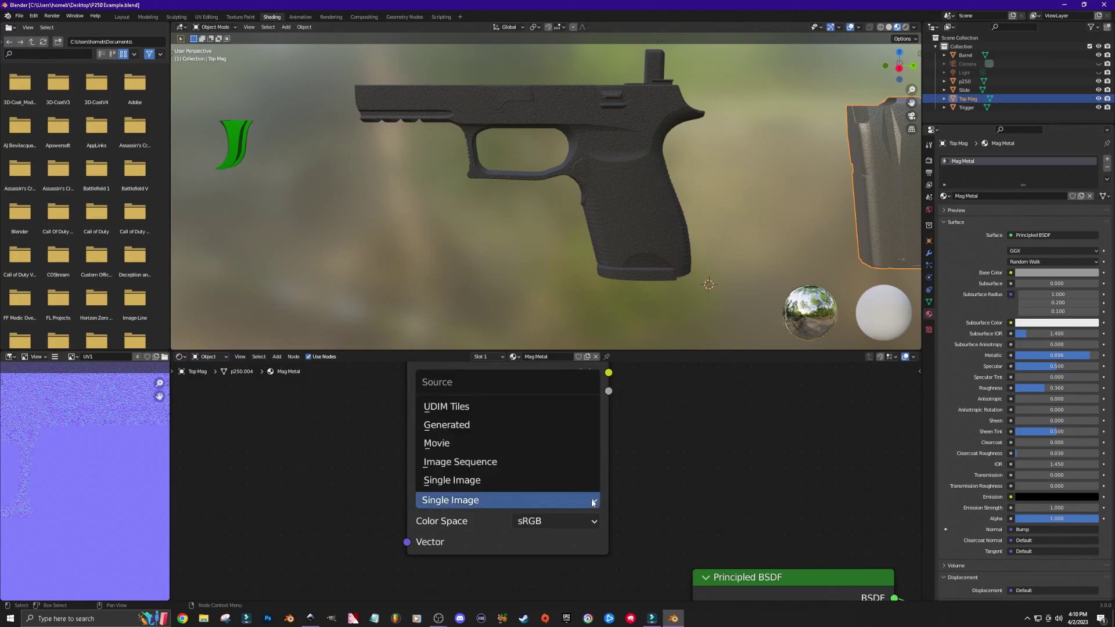
pyautogui.click(536, 429)
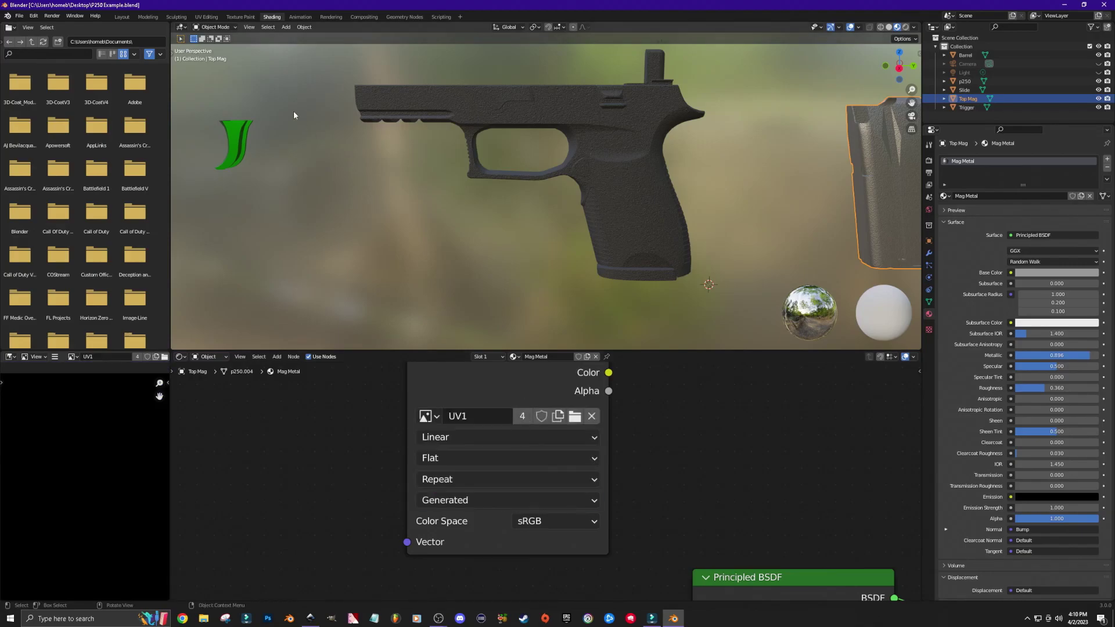
# Try to bake the Top Mag's normal map onto the blank UV1 image
pyautogui.click(206, 16)
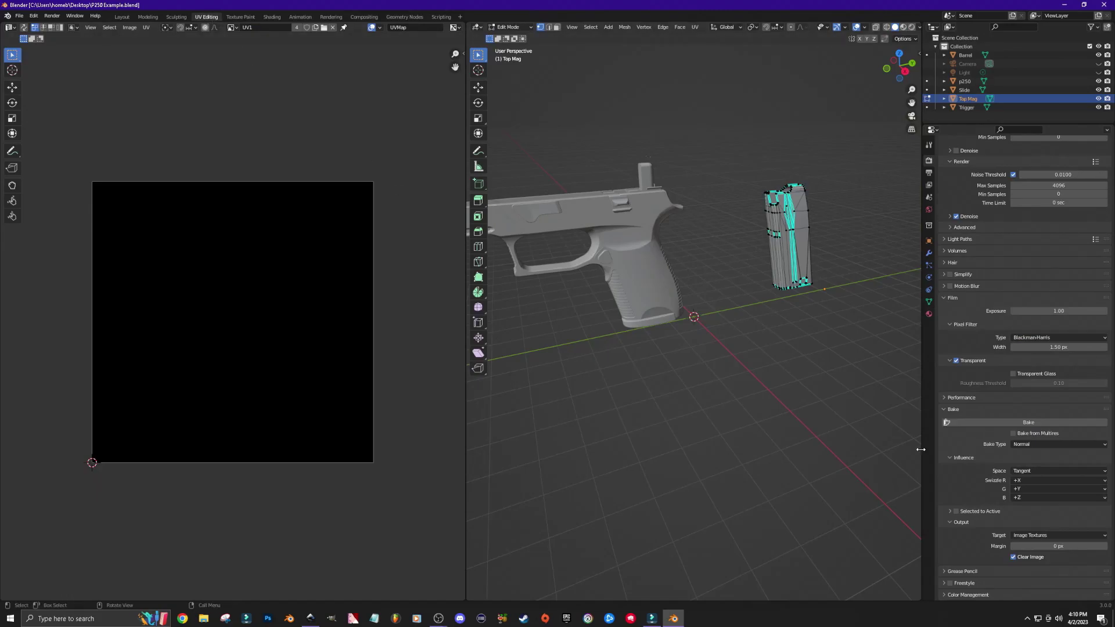
pyautogui.click(1033, 423)
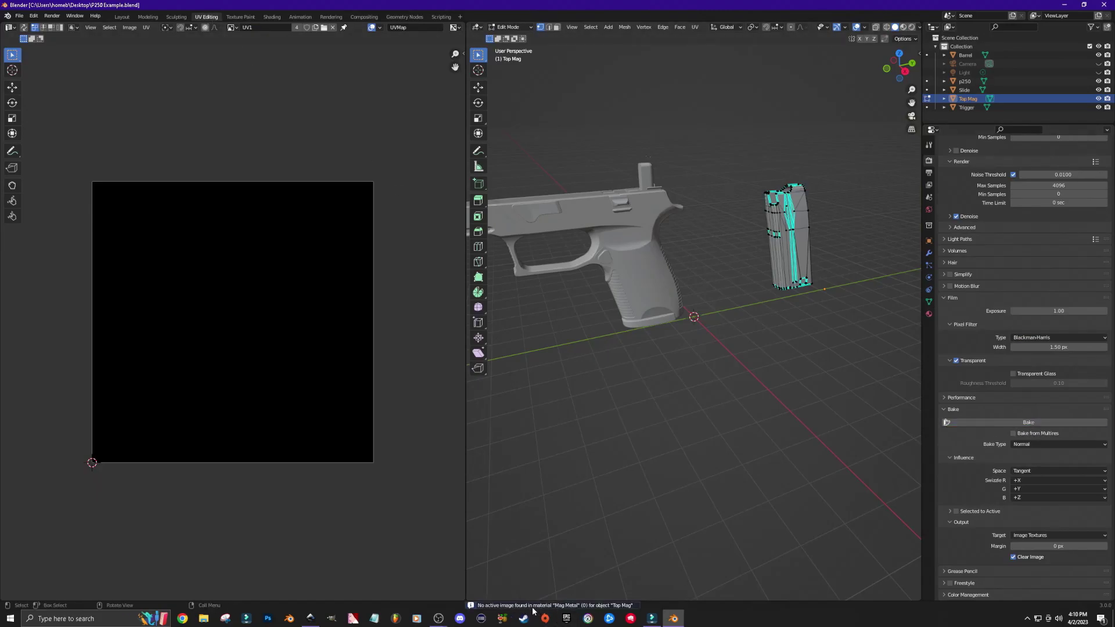
# Delete the UV1 image texture node from the Mag Metal material
pyautogui.click(271, 17)
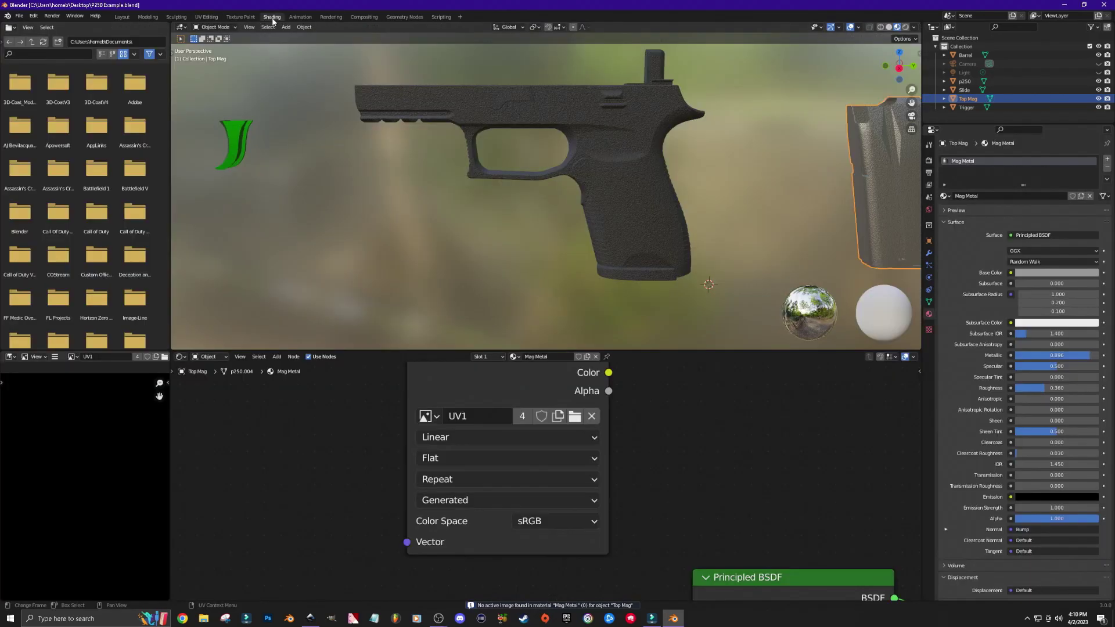
pyautogui.keyDown('shift'); pyautogui.scroll(-2, 696, 470); pyautogui.keyUp('shift')
pyautogui.keyDown('shift'); pyautogui.scroll(2, 695, 468); pyautogui.keyUp('shift')
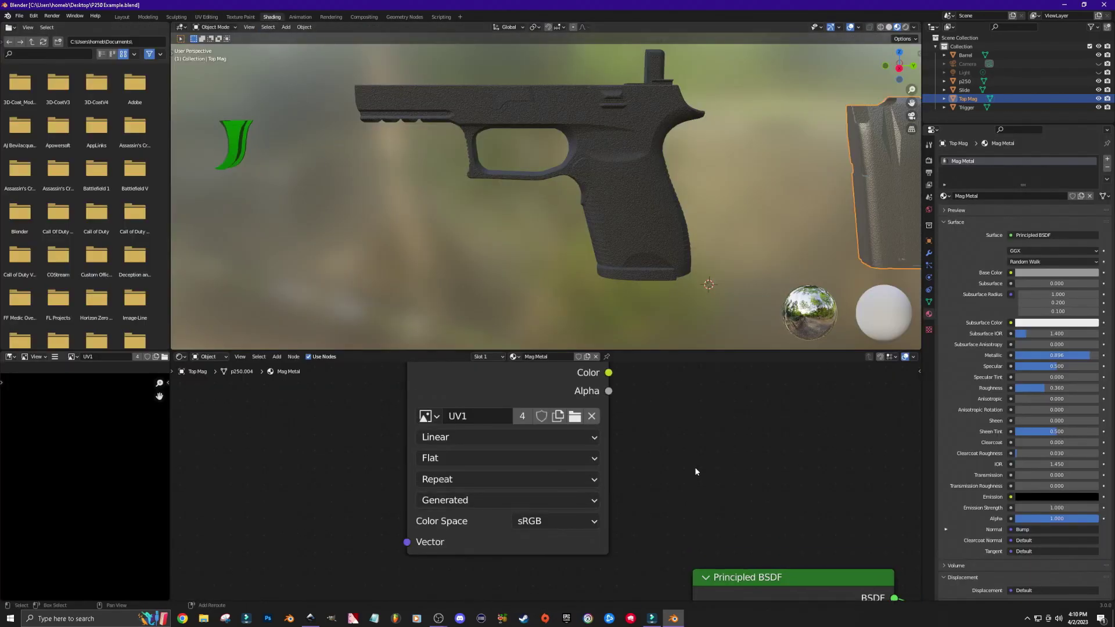
pyautogui.keyDown('ctrl'); pyautogui.scroll(-2, 696, 468); pyautogui.keyUp('ctrl')
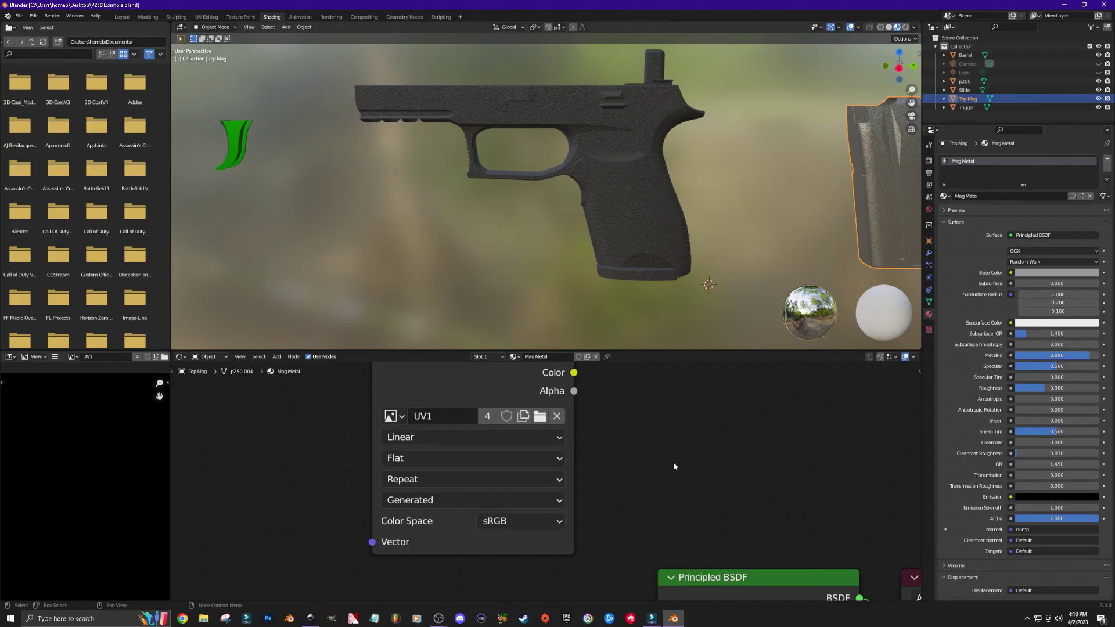
pyautogui.scroll(-4, 673, 460)
pyautogui.scroll(-1, 671, 456)
pyautogui.click(511, 444)
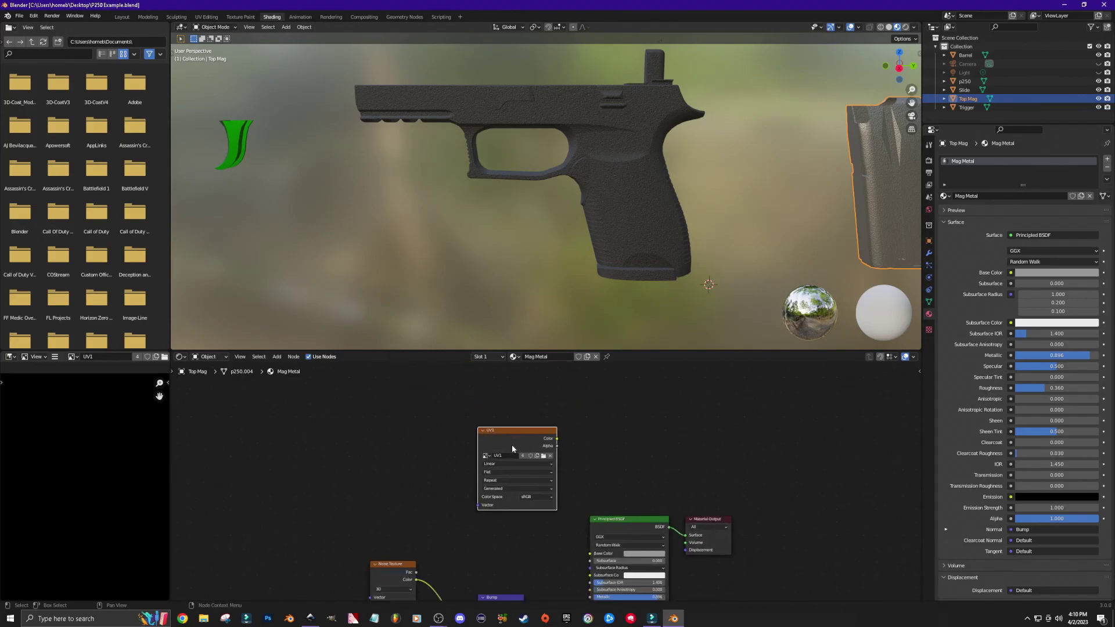
pyautogui.press('x')
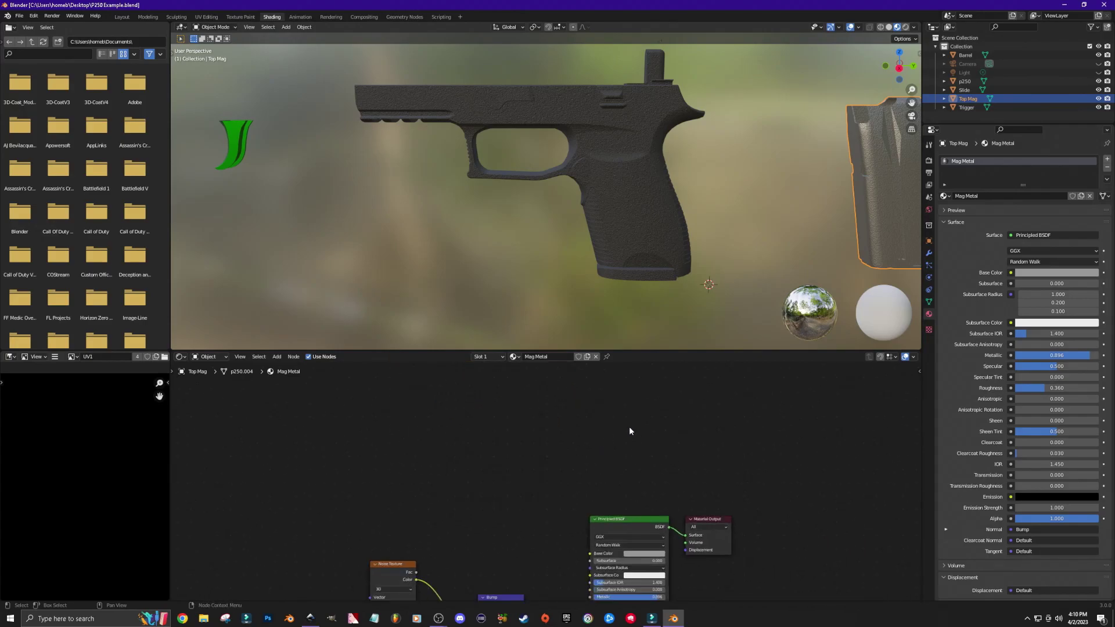
# Copy the UV1 image texture node from the Grip Material into the Mag Metal material and bake the Top Mag's normal map
pyautogui.click(964, 82)
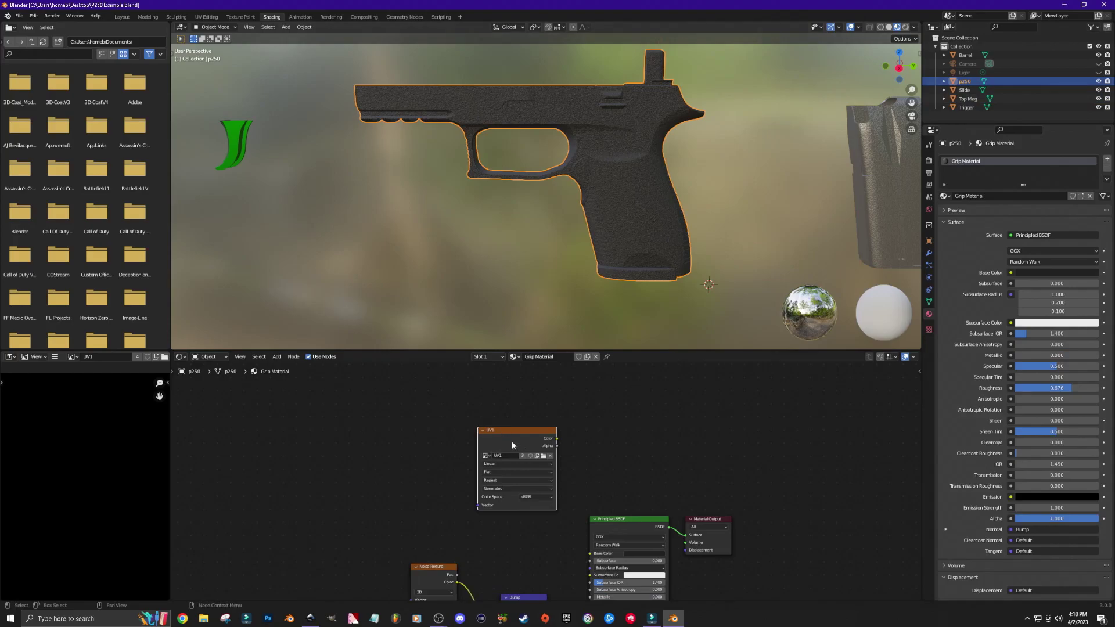
pyautogui.press('ctrl')
pyautogui.click(909, 194)
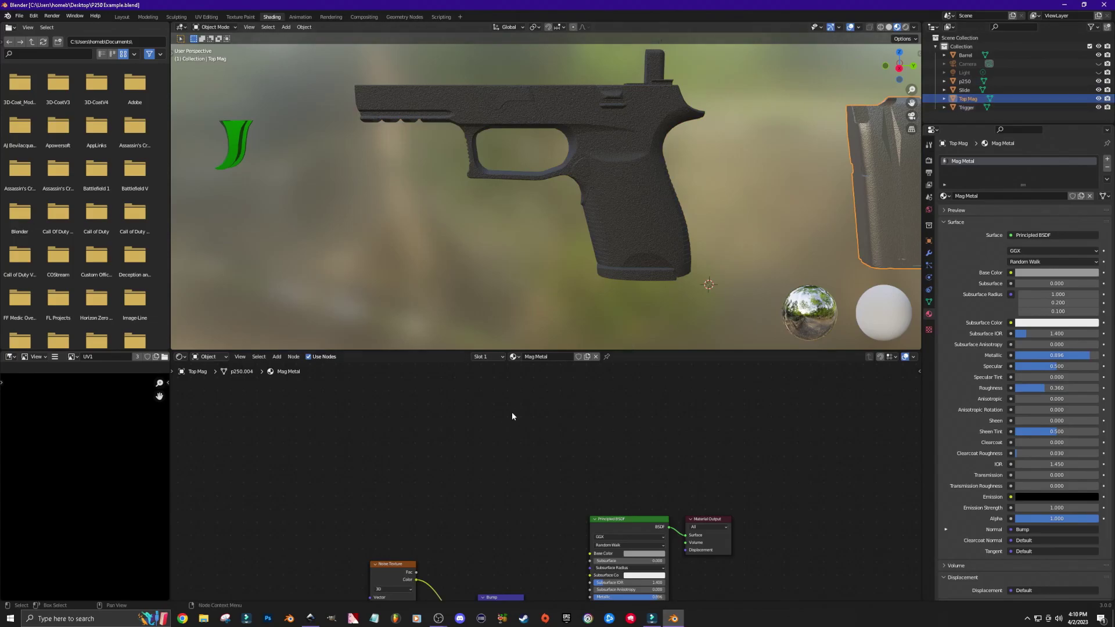
pyautogui.hotkey('ctrl', 'v')
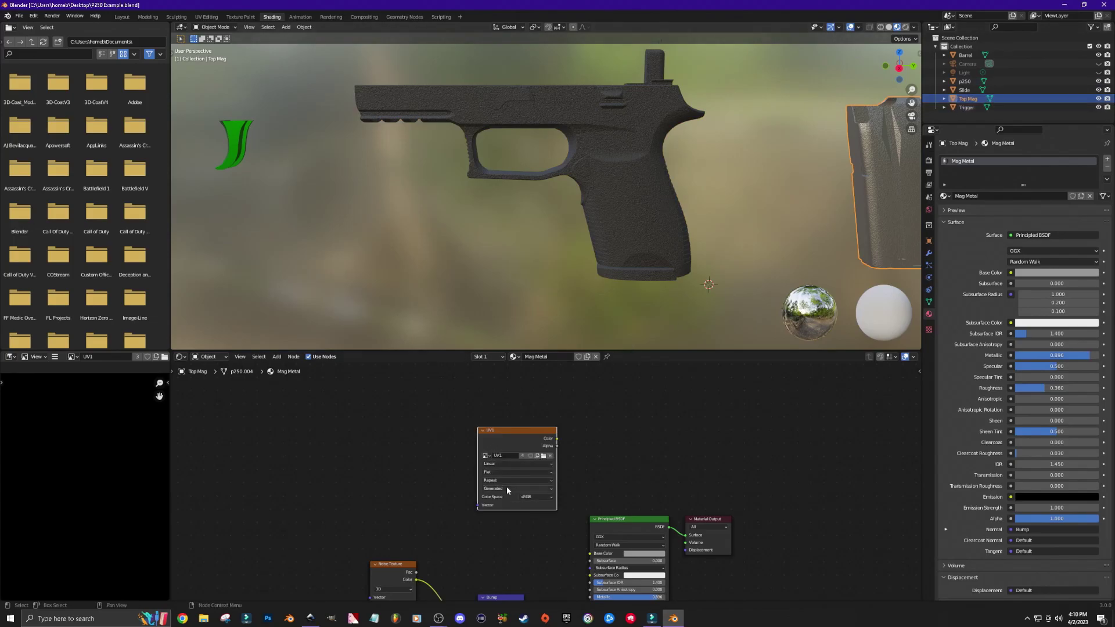
pyautogui.click(206, 16)
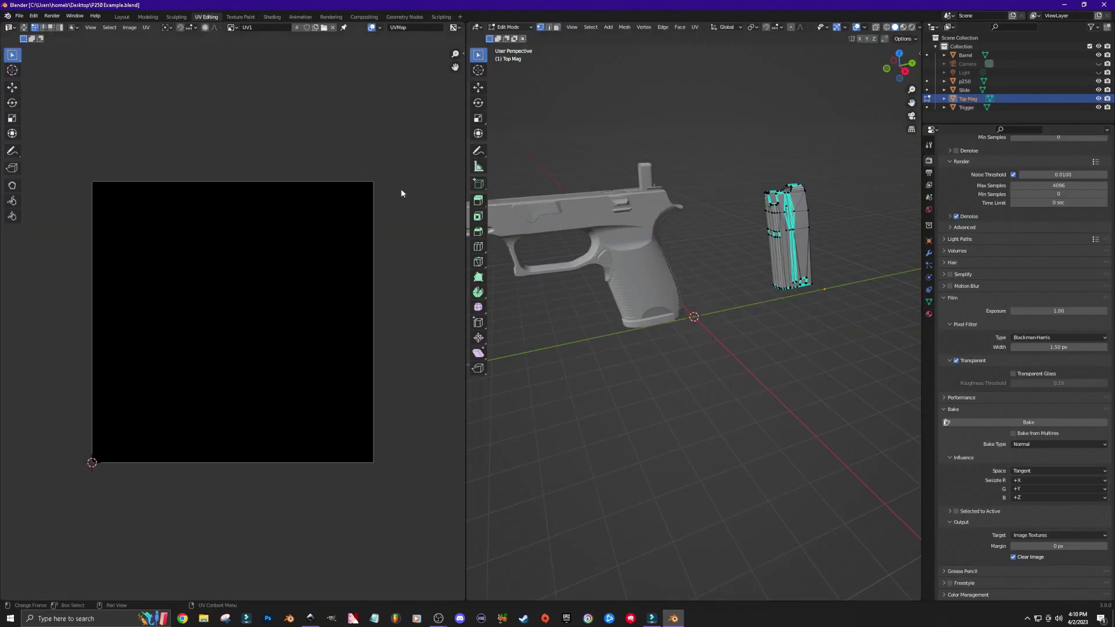
pyautogui.click(1037, 426)
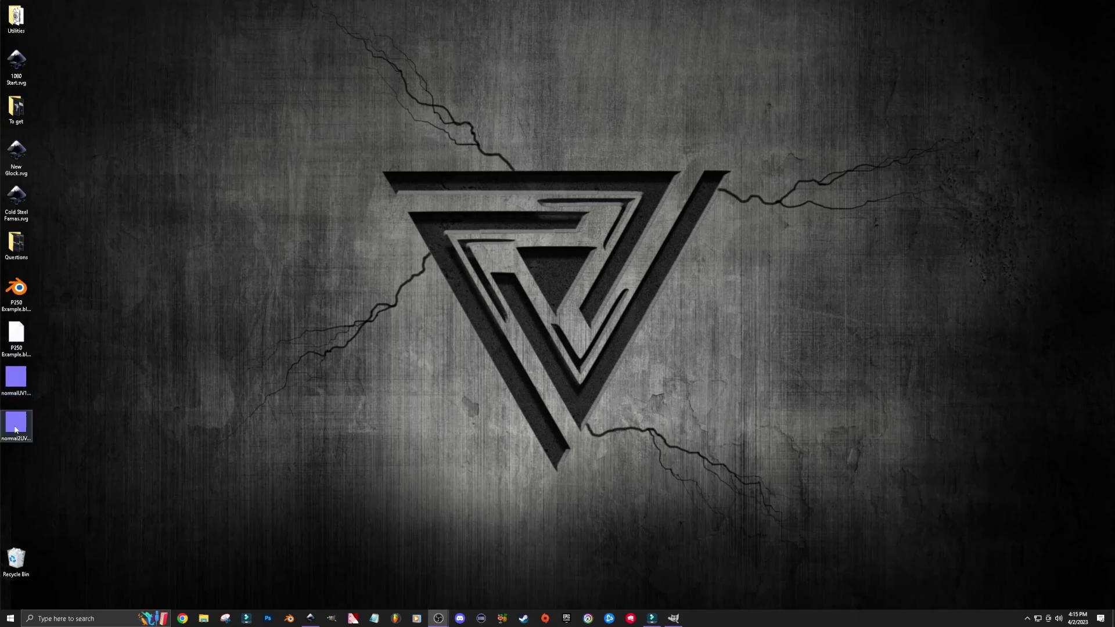
# Switch to GIMP and stack normal2UV1.png as a Grain merge layer over normalUV1.png
pyautogui.click(673, 618)
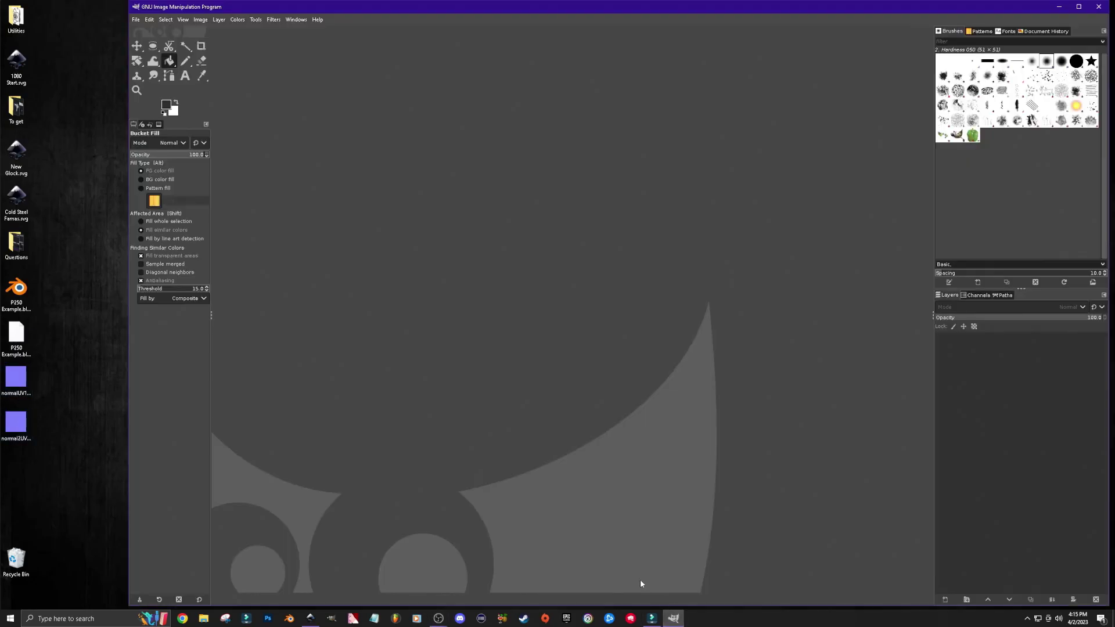
pyautogui.doubleClick(16, 378)
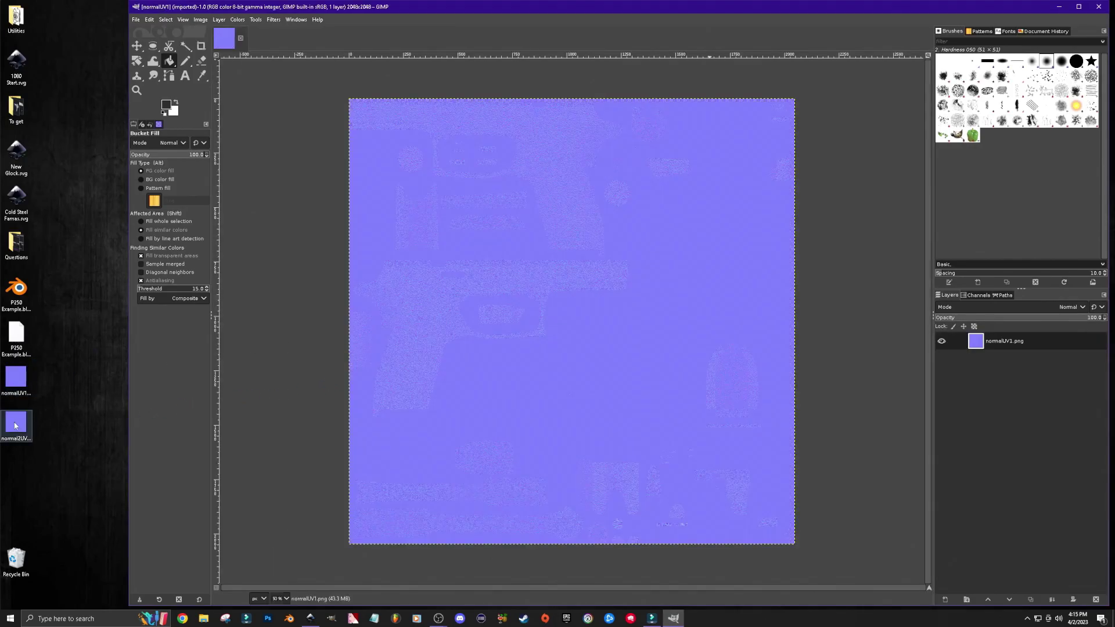
pyautogui.doubleClick(17, 422)
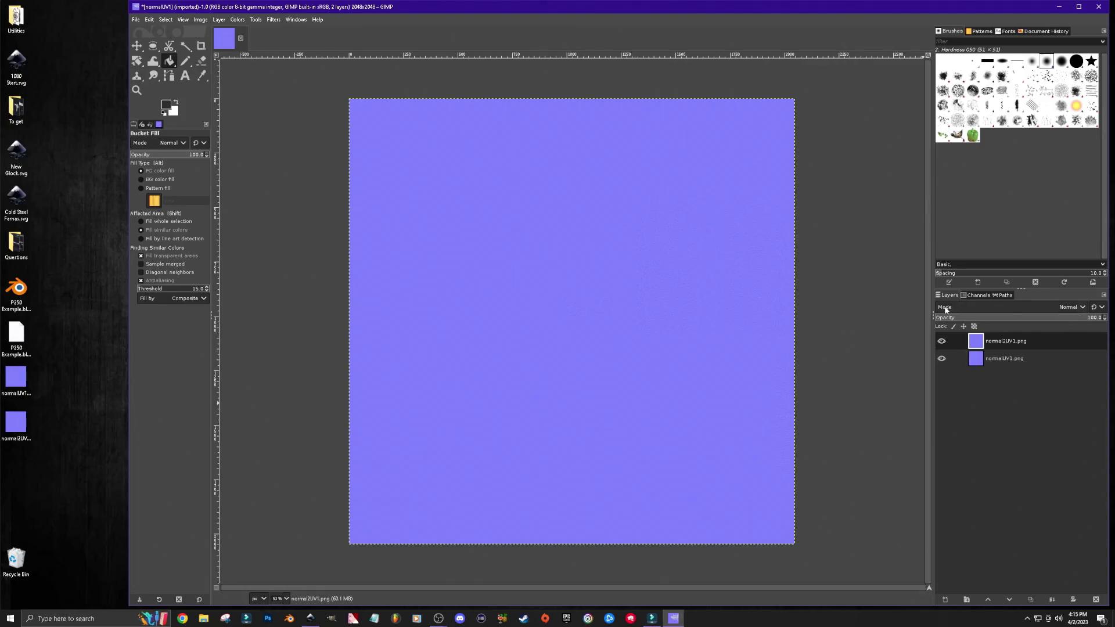
pyautogui.click(1082, 308)
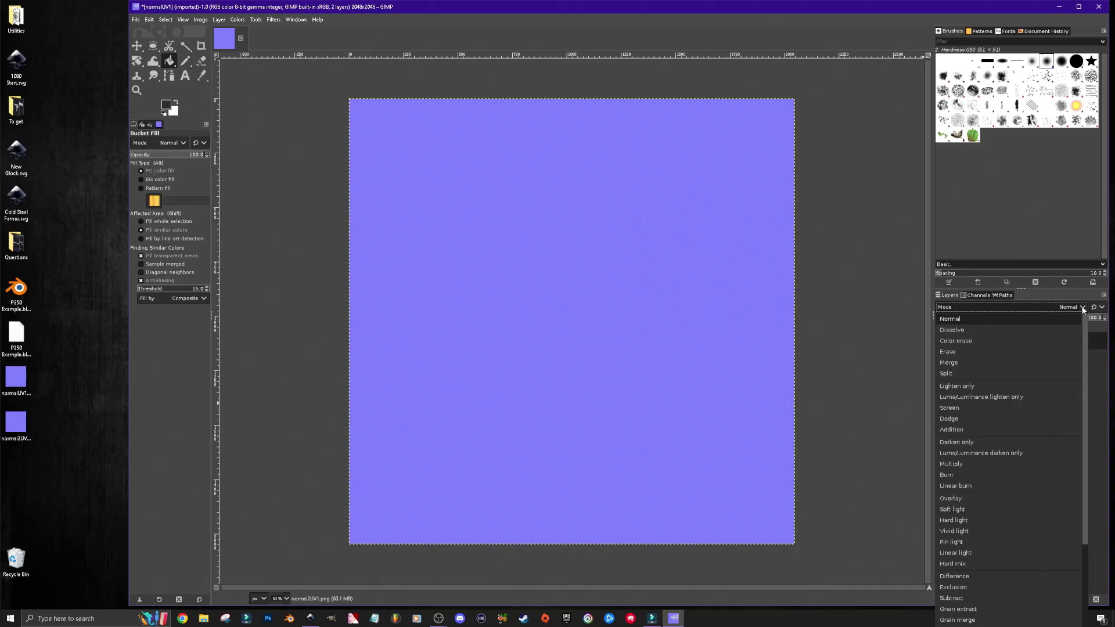
pyautogui.click(958, 620)
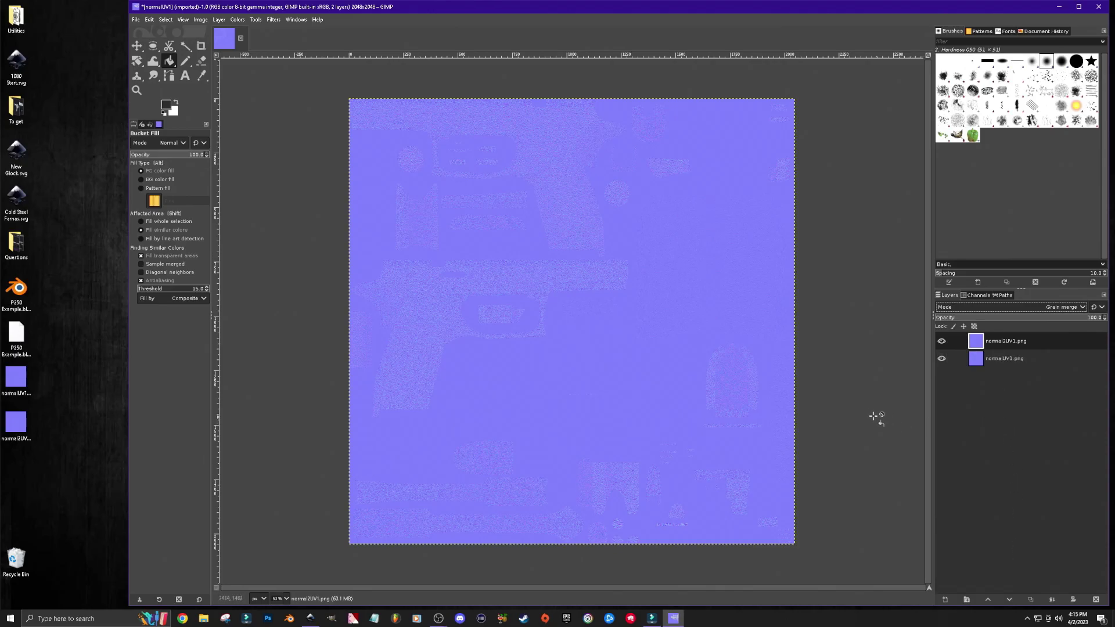
# Export the combined normal map to the Desktop as normalUV1.tga
pyautogui.click(136, 19)
pyautogui.click(157, 166)
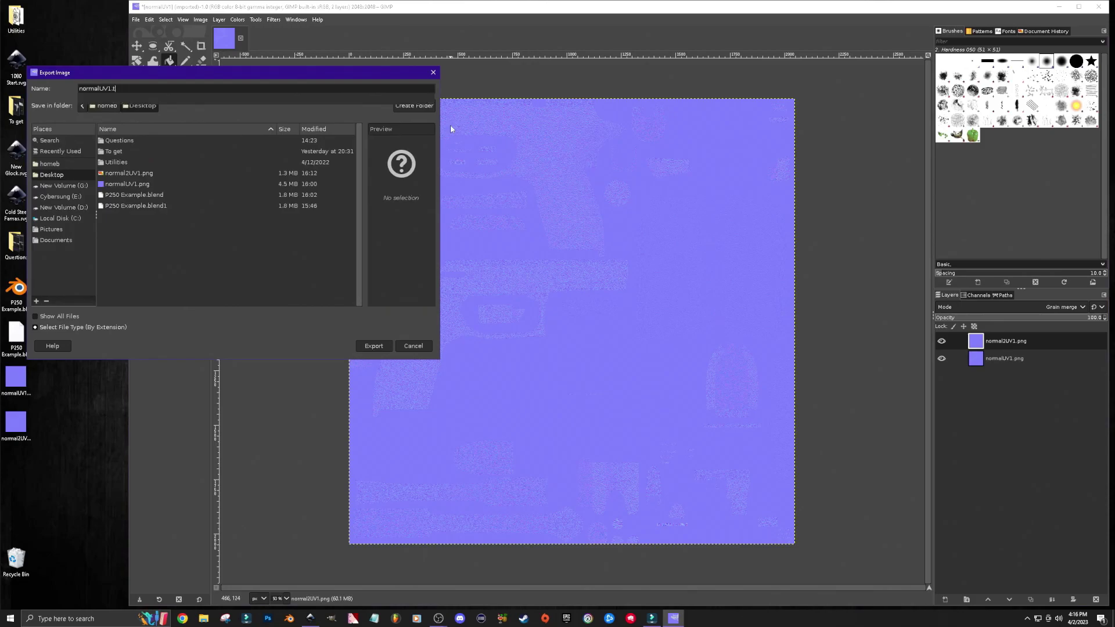
pyautogui.write('tg')
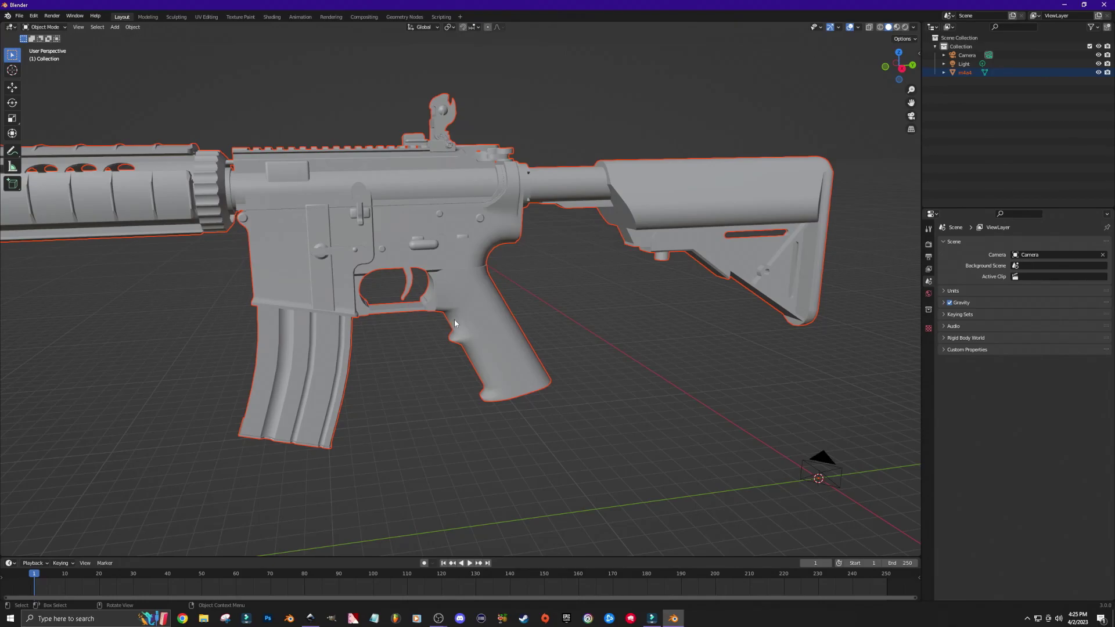
# Open the m4a4 rifle's mesh for editing in Blender with nothing selected
pyautogui.click(104, 100)
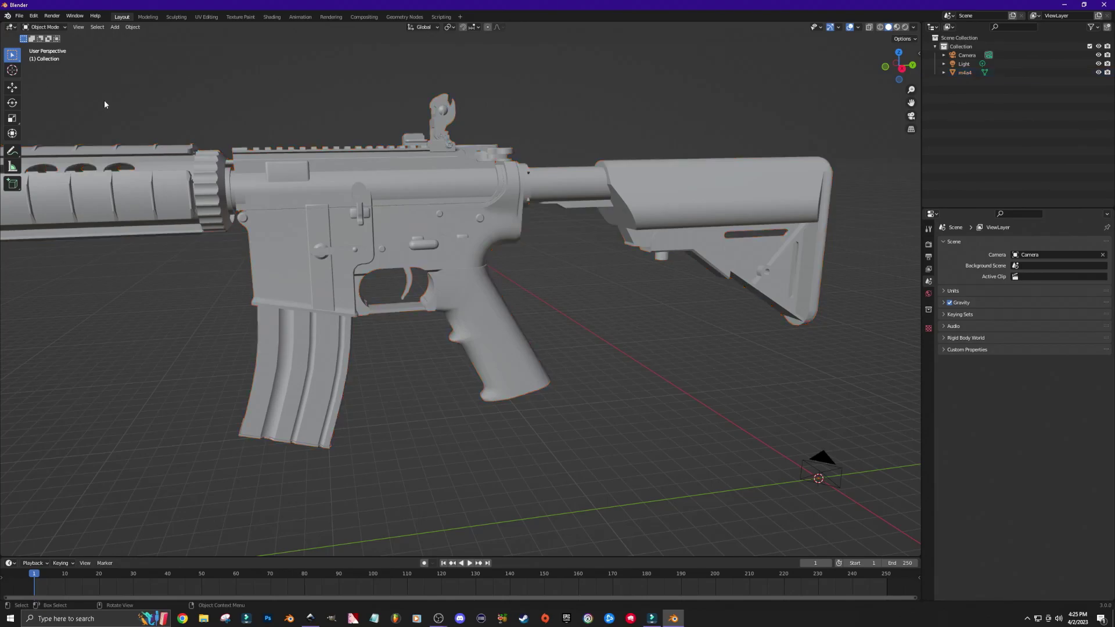
pyautogui.click(333, 200)
pyautogui.press('Tab')
pyautogui.hotkey('alt', 'a')
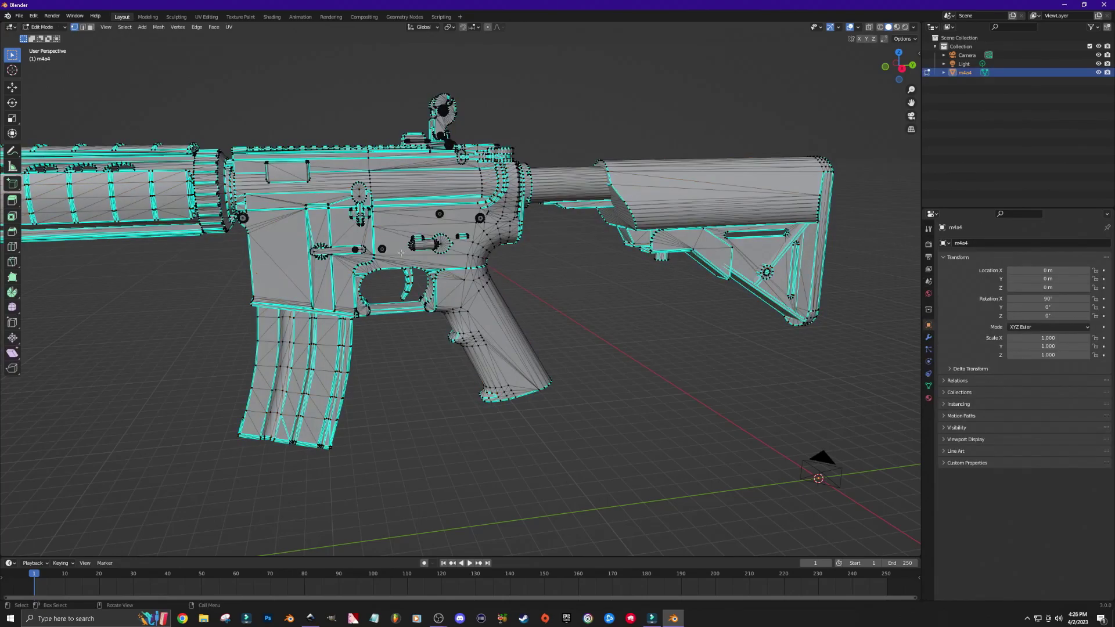
# Try to isolate the rifle's grip by selecting its linked geometry, and clear that selection
pyautogui.press('l')
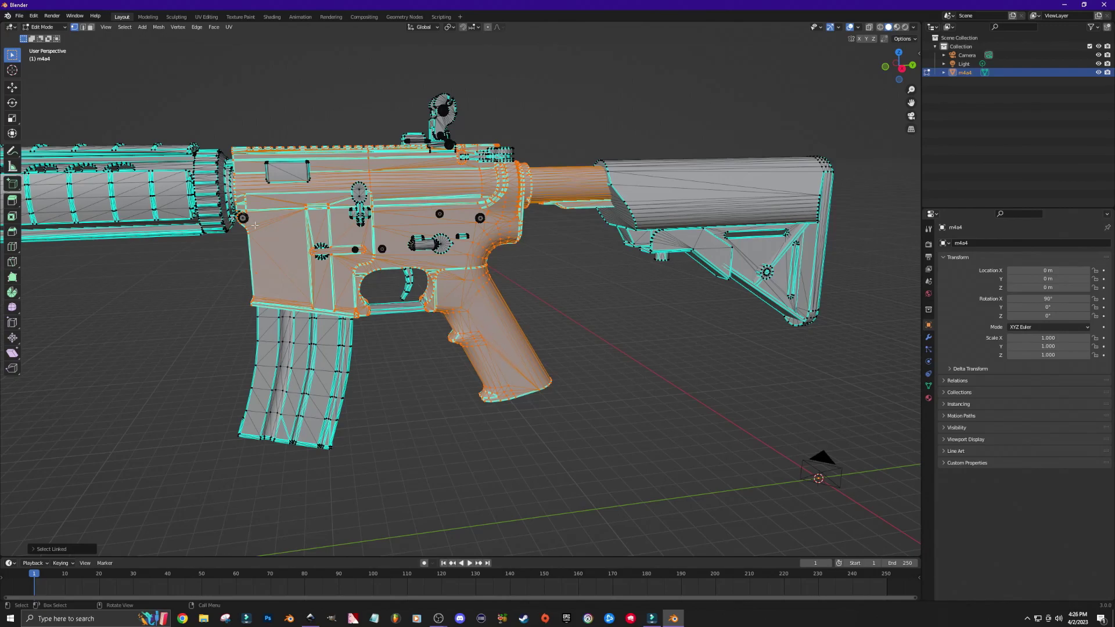
pyautogui.moveTo(579, 343); pyautogui.dragTo(583, 339, button='middle')
pyautogui.click(588, 338)
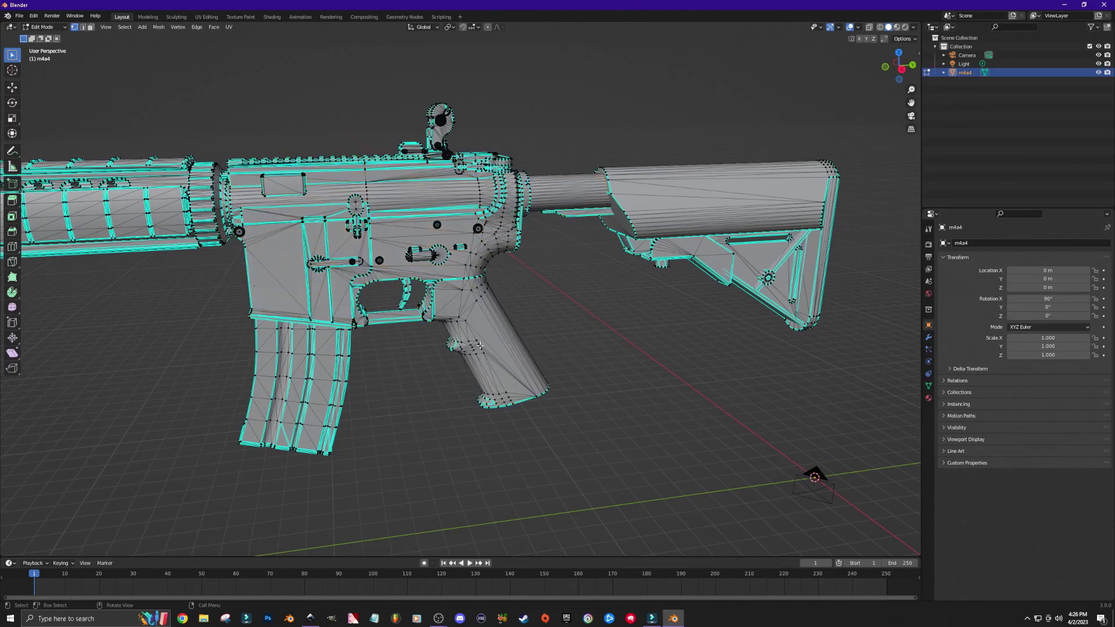
# Select the vertices across the upper part of the grip and along its seam with the receiver
pyautogui.keyDown('ctrl'); pyautogui.moveTo(485, 353); pyautogui.dragTo(460, 364, button='middle'); pyautogui.keyUp('ctrl')
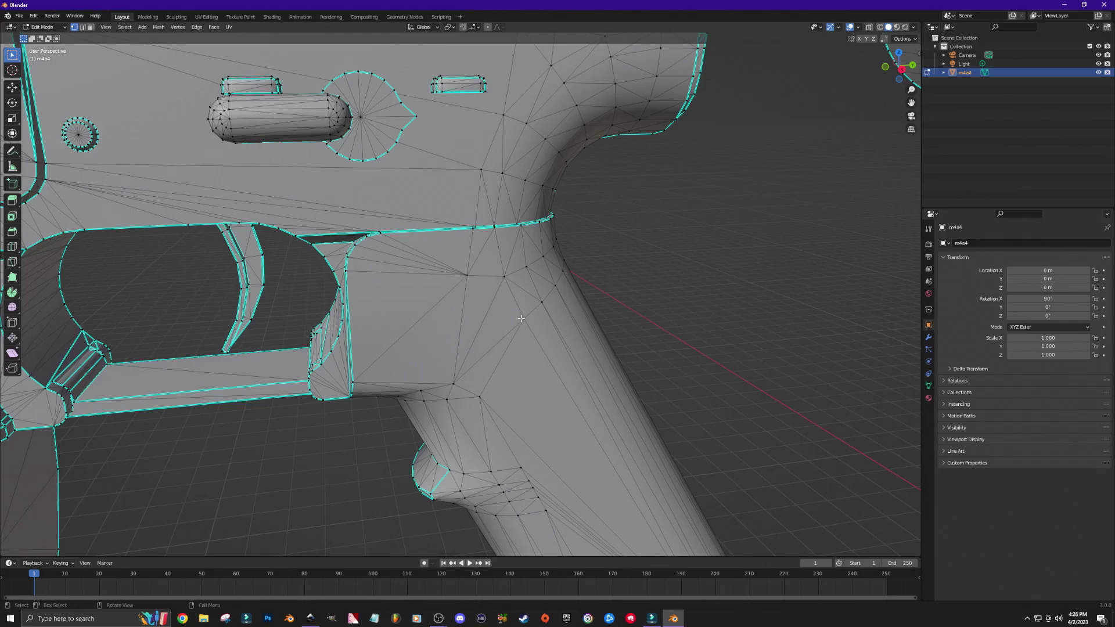
pyautogui.click(466, 275)
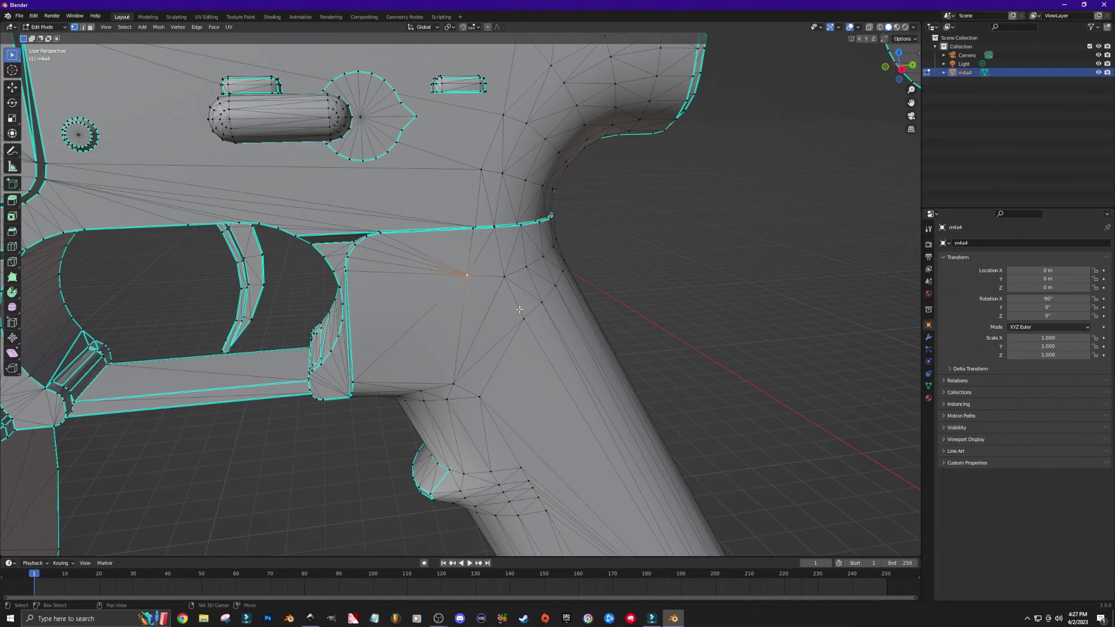
pyautogui.keyDown('shift'); pyautogui.click(504, 277); pyautogui.keyUp('shift')
pyautogui.keyDown('shift'); pyautogui.click(523, 318); pyautogui.keyUp('shift')
pyautogui.keyDown('shift'); pyautogui.click(542, 302); pyautogui.keyUp('shift')
pyautogui.keyDown('shift'); pyautogui.click(521, 225); pyautogui.keyUp('shift')
pyautogui.keyDown('shift'); pyautogui.click(495, 227); pyautogui.keyUp('shift')
pyautogui.keyDown('shift'); pyautogui.click(474, 229); pyautogui.keyUp('shift')
pyautogui.keyDown('shift'); pyautogui.click(381, 233); pyautogui.keyUp('shift')
# Add the vertices around the grip's rounded upper front corner and down its front edge behind the trigger guard to the selection
pyautogui.moveTo(686, 314); pyautogui.dragTo(792, 366, button='middle')
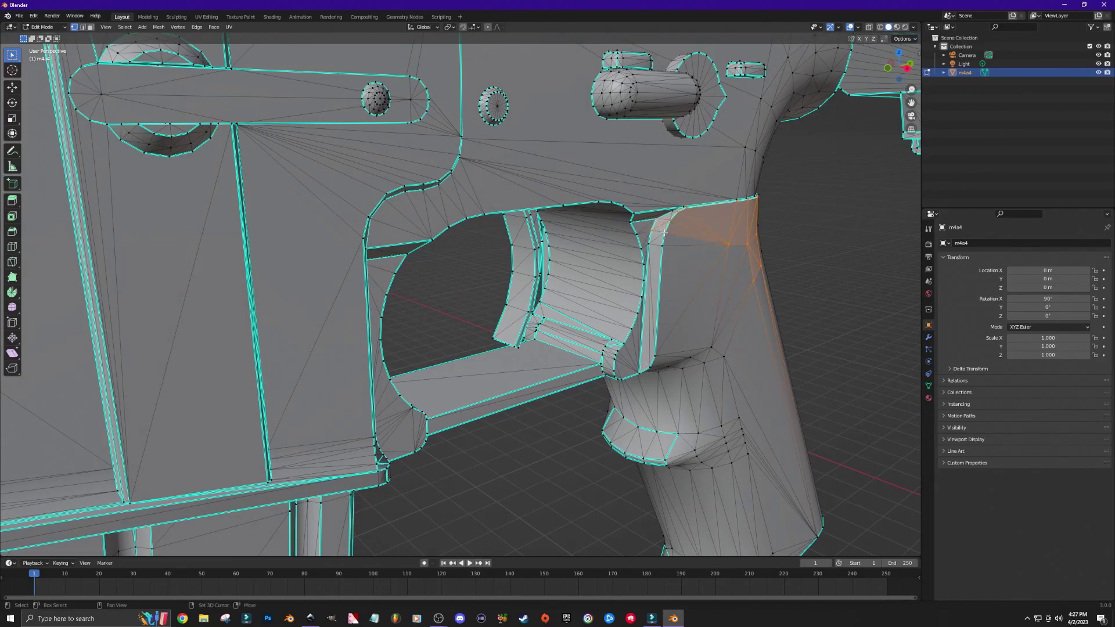
pyautogui.keyDown('shift'); pyautogui.click(683, 207); pyautogui.keyUp('shift')
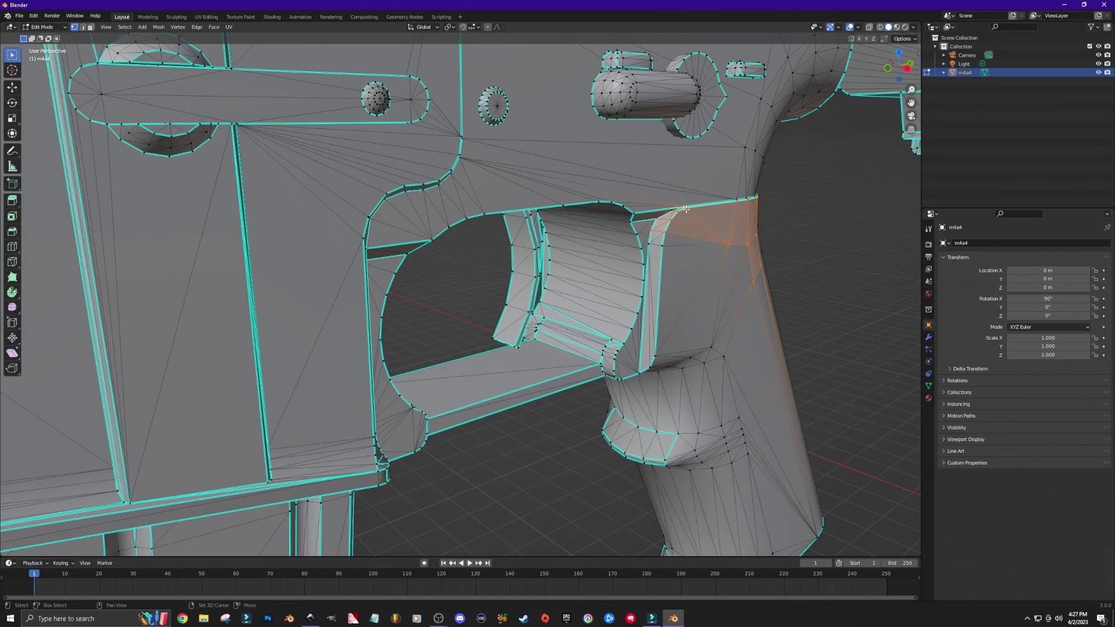
pyautogui.keyDown('shift'); pyautogui.click(661, 245); pyautogui.keyUp('shift')
pyautogui.keyDown('shift'); pyautogui.click(654, 358); pyautogui.keyUp('shift')
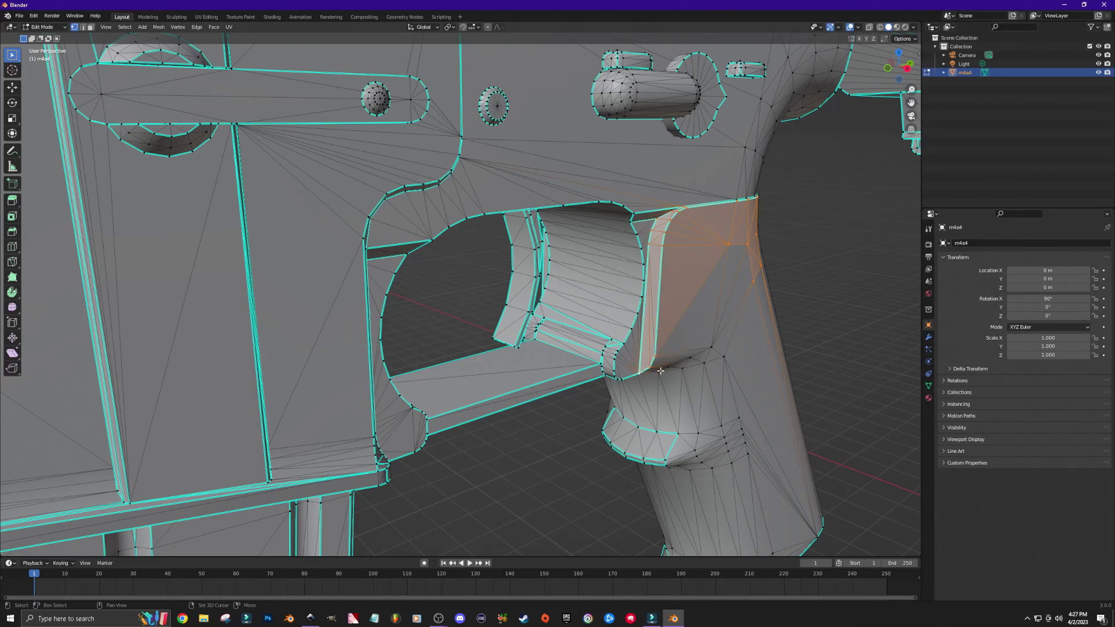
# Add the vertices on the grip's side and underside, just below the trigger guard joint, to the selection
pyautogui.moveTo(854, 391); pyautogui.dragTo(828, 386, button='middle')
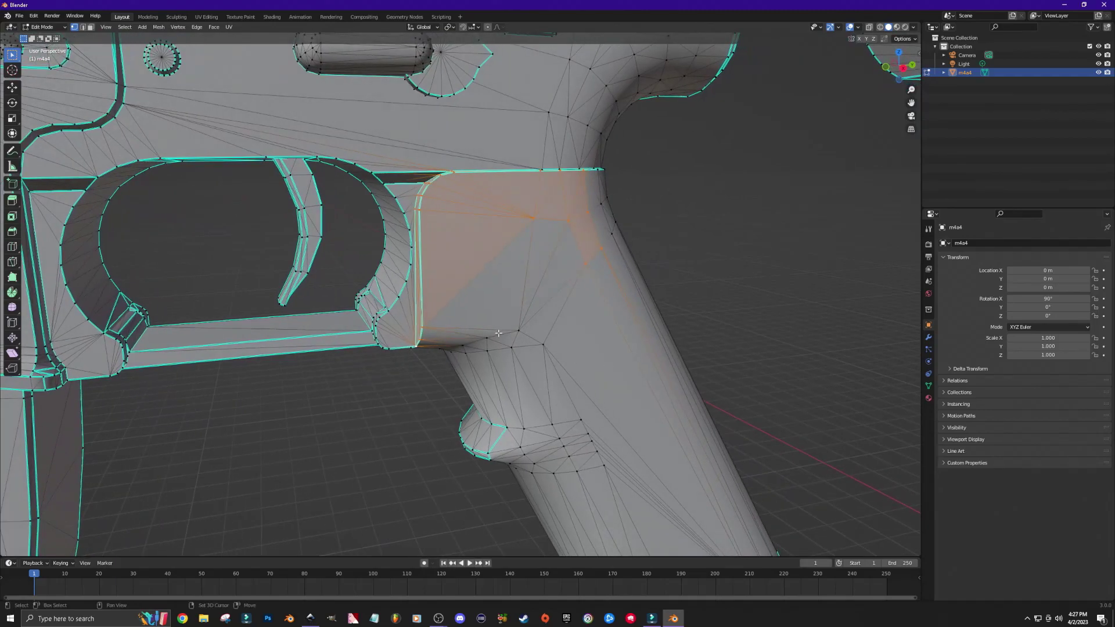
pyautogui.keyDown('shift'); pyautogui.click(517, 330); pyautogui.keyUp('shift')
pyautogui.keyDown('shift'); pyautogui.click(543, 346); pyautogui.keyUp('shift')
pyautogui.keyDown('shift'); pyautogui.click(512, 347); pyautogui.keyUp('shift')
pyautogui.keyDown('shift'); pyautogui.click(464, 351); pyautogui.keyUp('shift')
pyautogui.keyDown('shift'); pyautogui.click(463, 346); pyautogui.keyUp('shift')
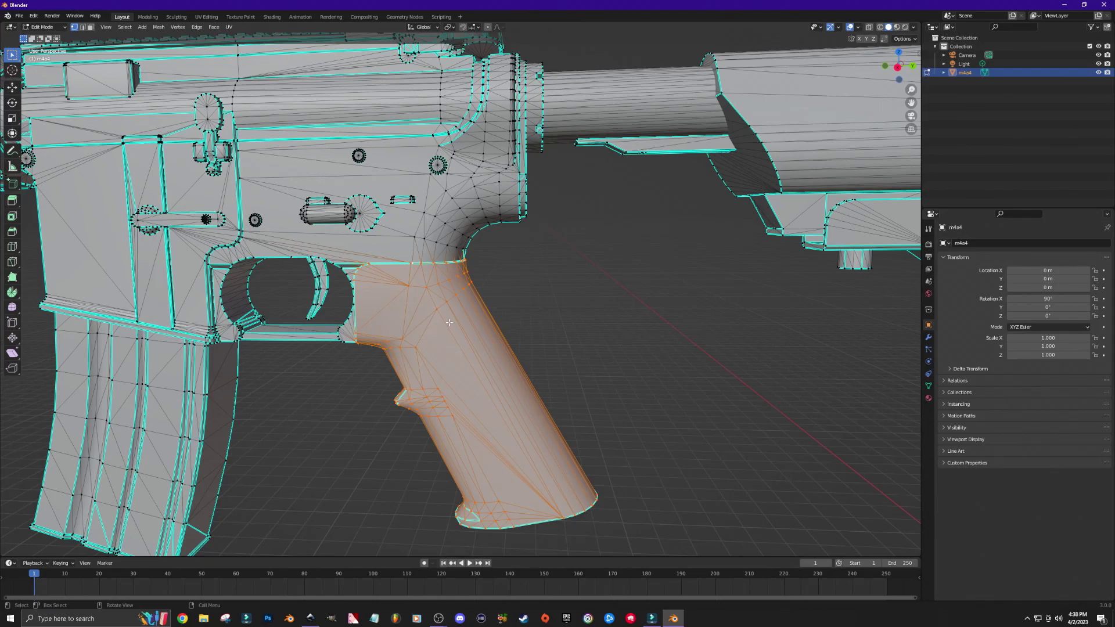
# Separate the selected grip geometry into its own object and return to Object Mode
pyautogui.press('p')
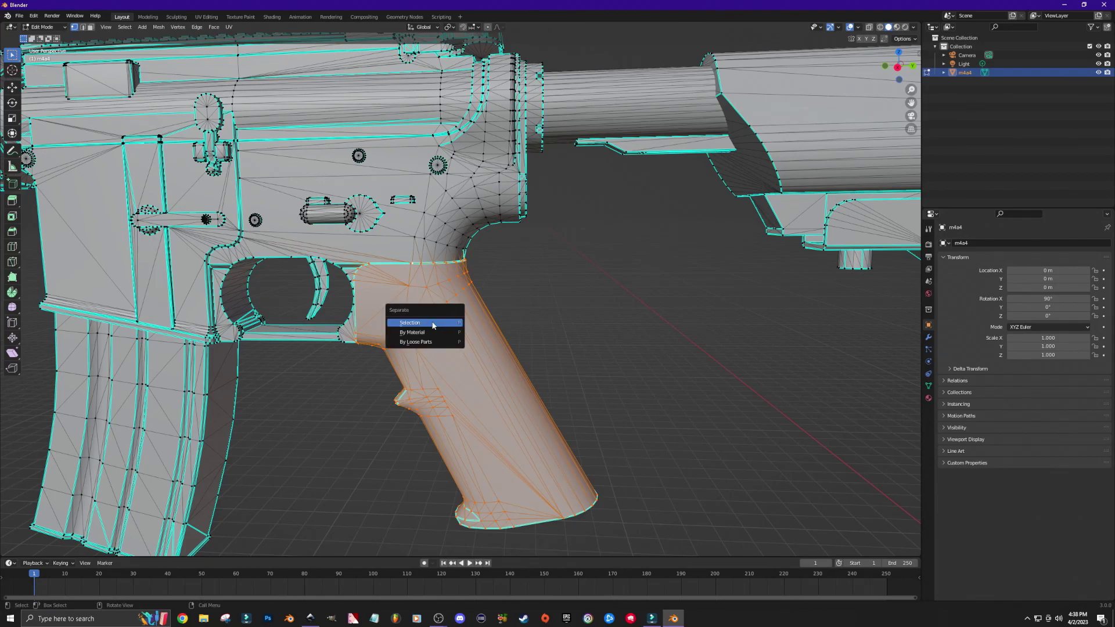
pyautogui.click(433, 324)
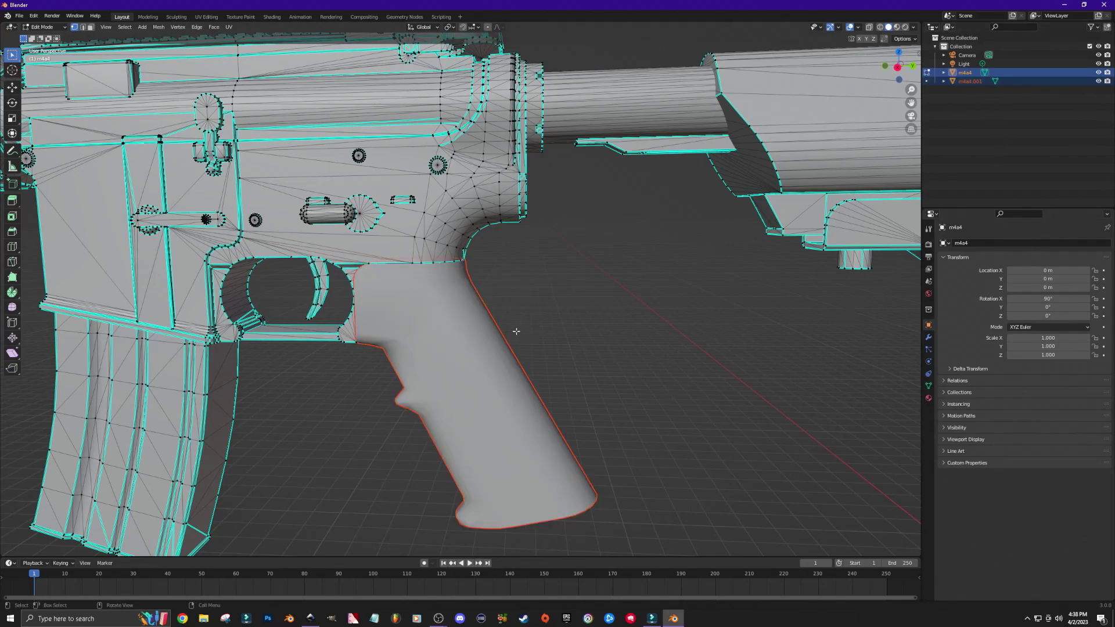
pyautogui.press('Tab')
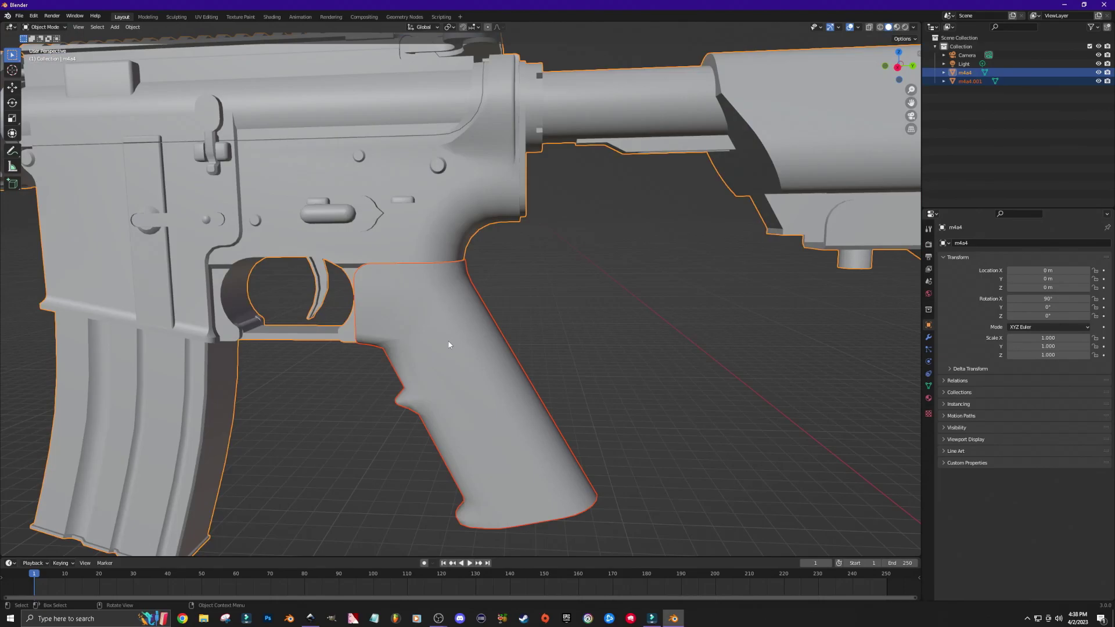
# Move the separated grip about 4.14 m along the Y axis, away from the rifle body
pyautogui.click(449, 345)
pyautogui.press('g')
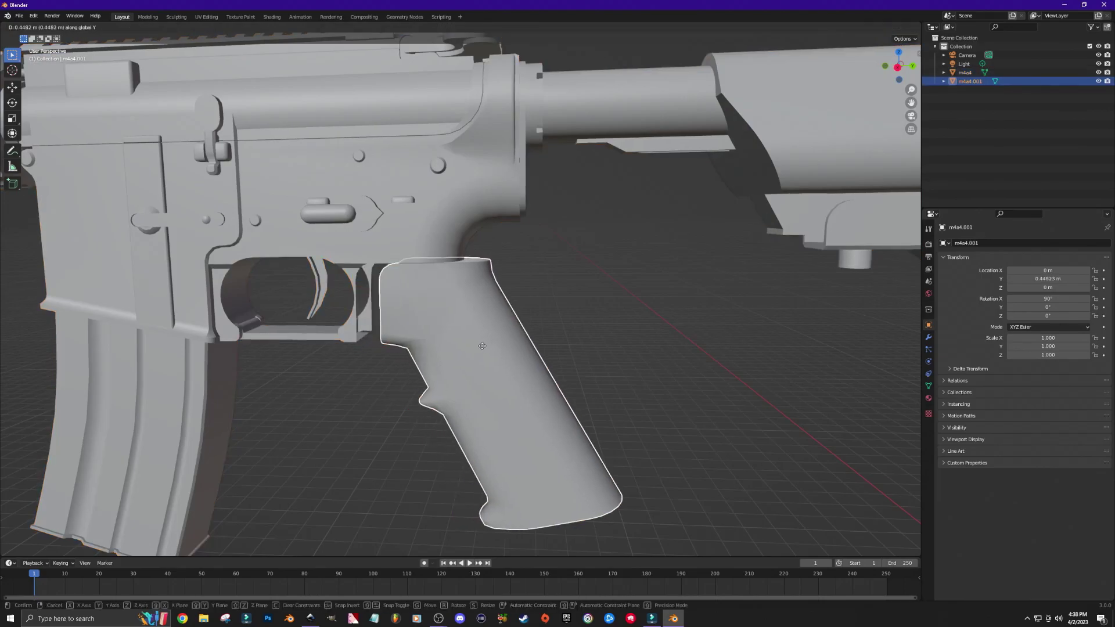
pyautogui.press('y')
pyautogui.click(729, 365)
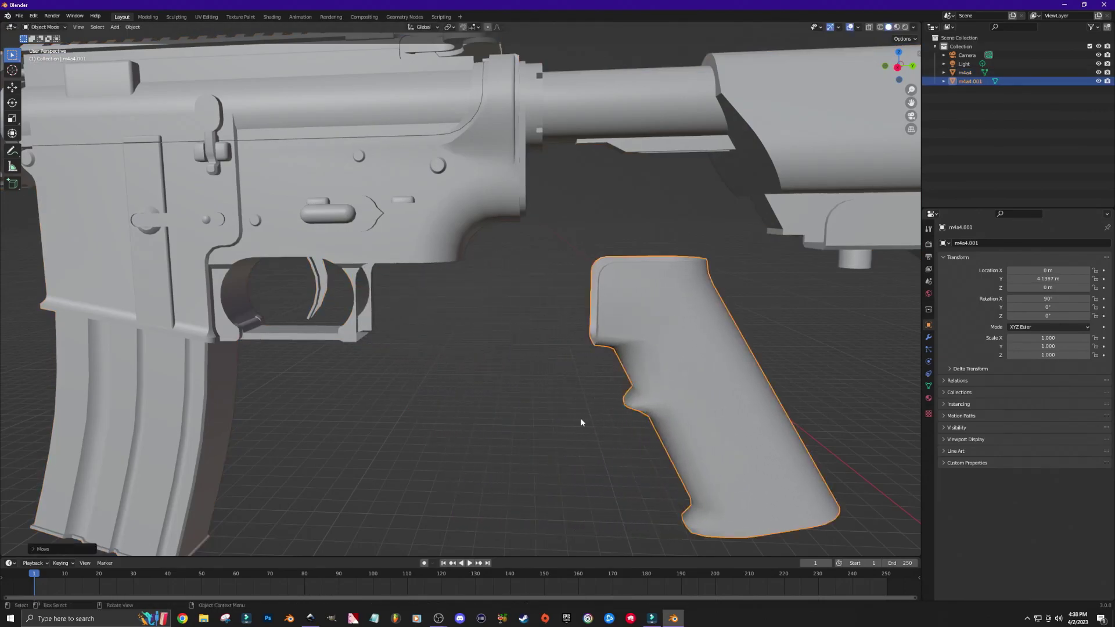